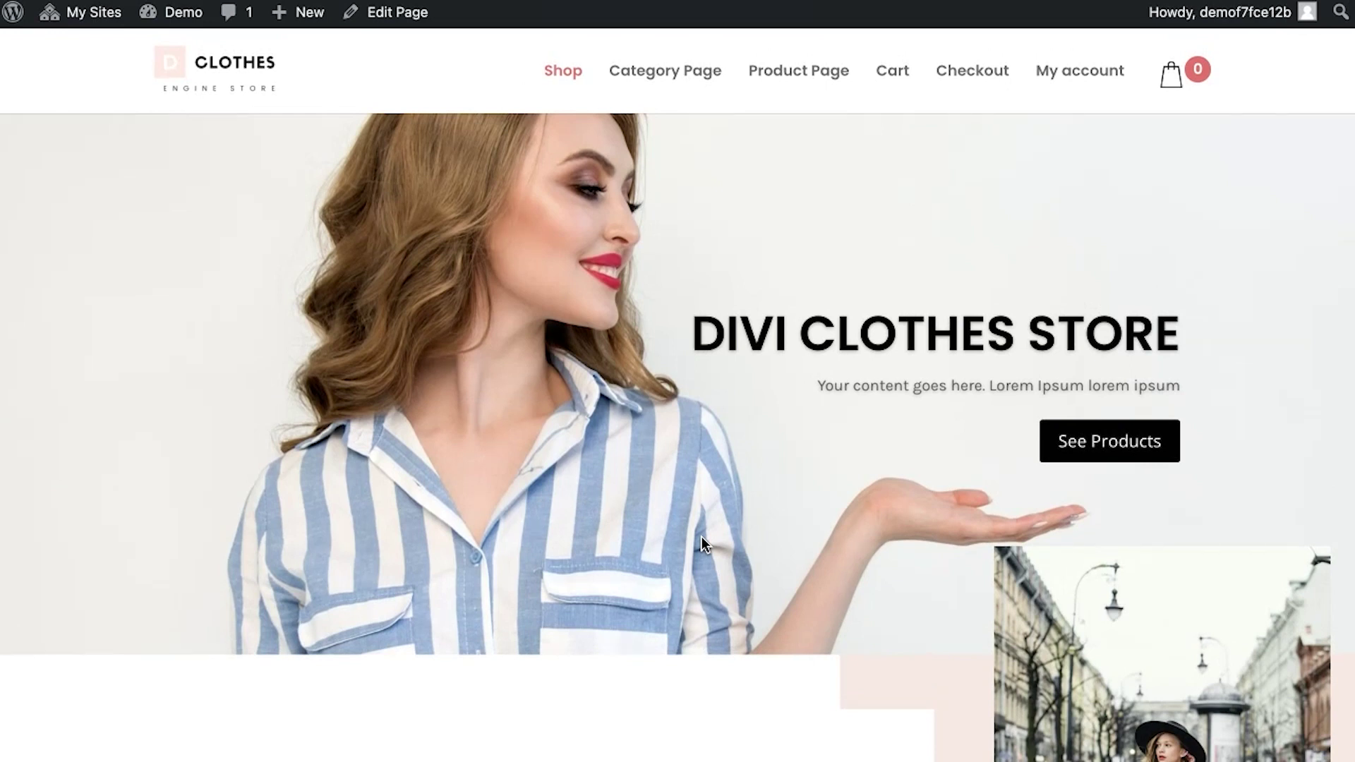
scroll(701, 538, down, 3)
scroll(701, 537, down, 3)
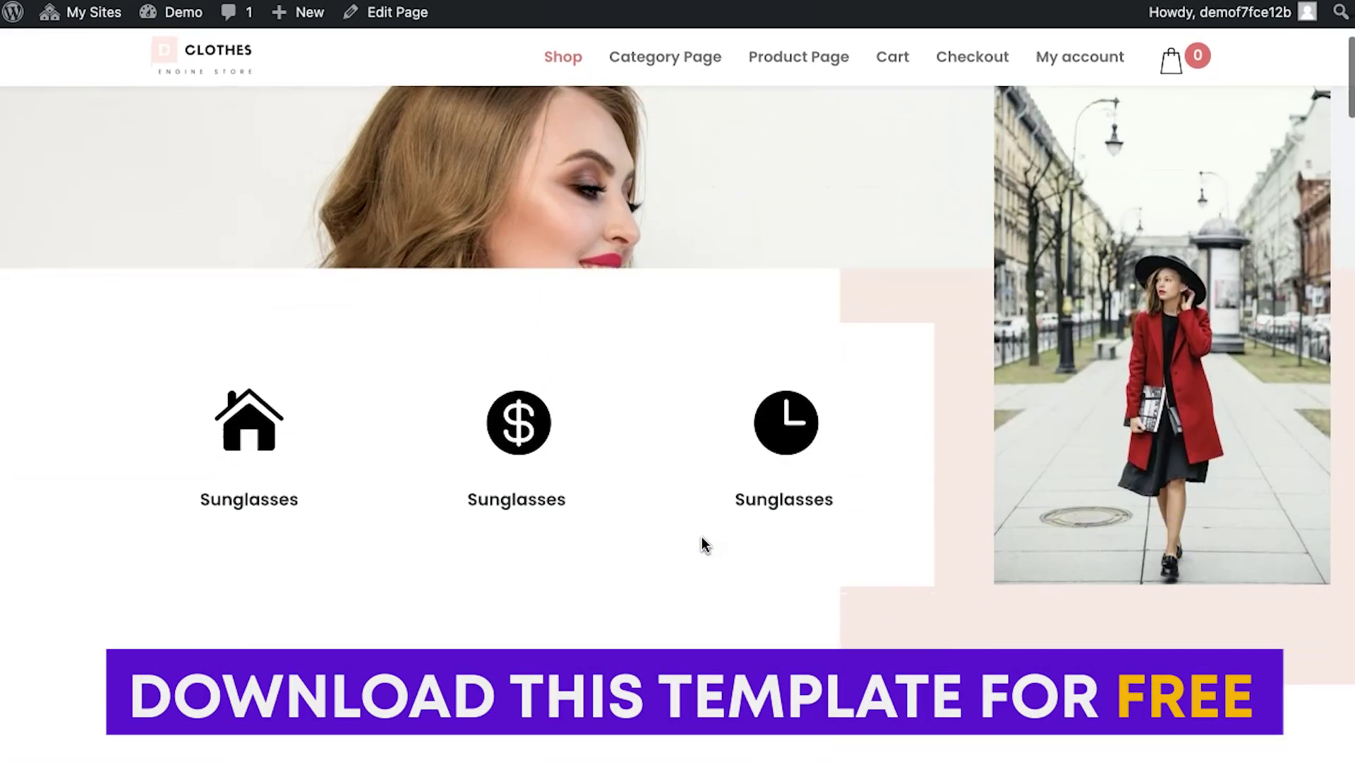
scroll(701, 545, down, 1)
scroll(702, 544, down, 2)
scroll(701, 544, down, 2)
scroll(701, 545, down, 1)
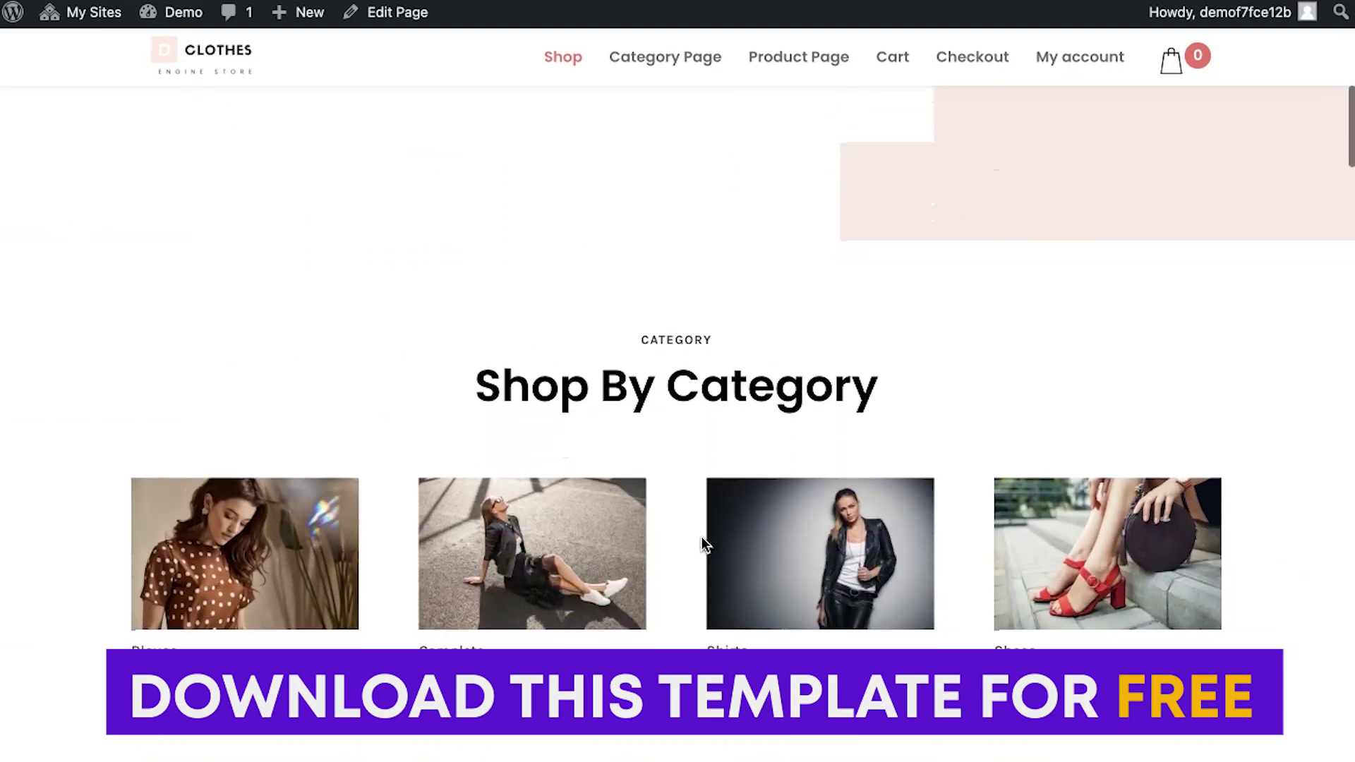
scroll(701, 544, down, 1)
scroll(701, 544, down, 2)
scroll(701, 544, down, 2)
scroll(701, 544, down, 3)
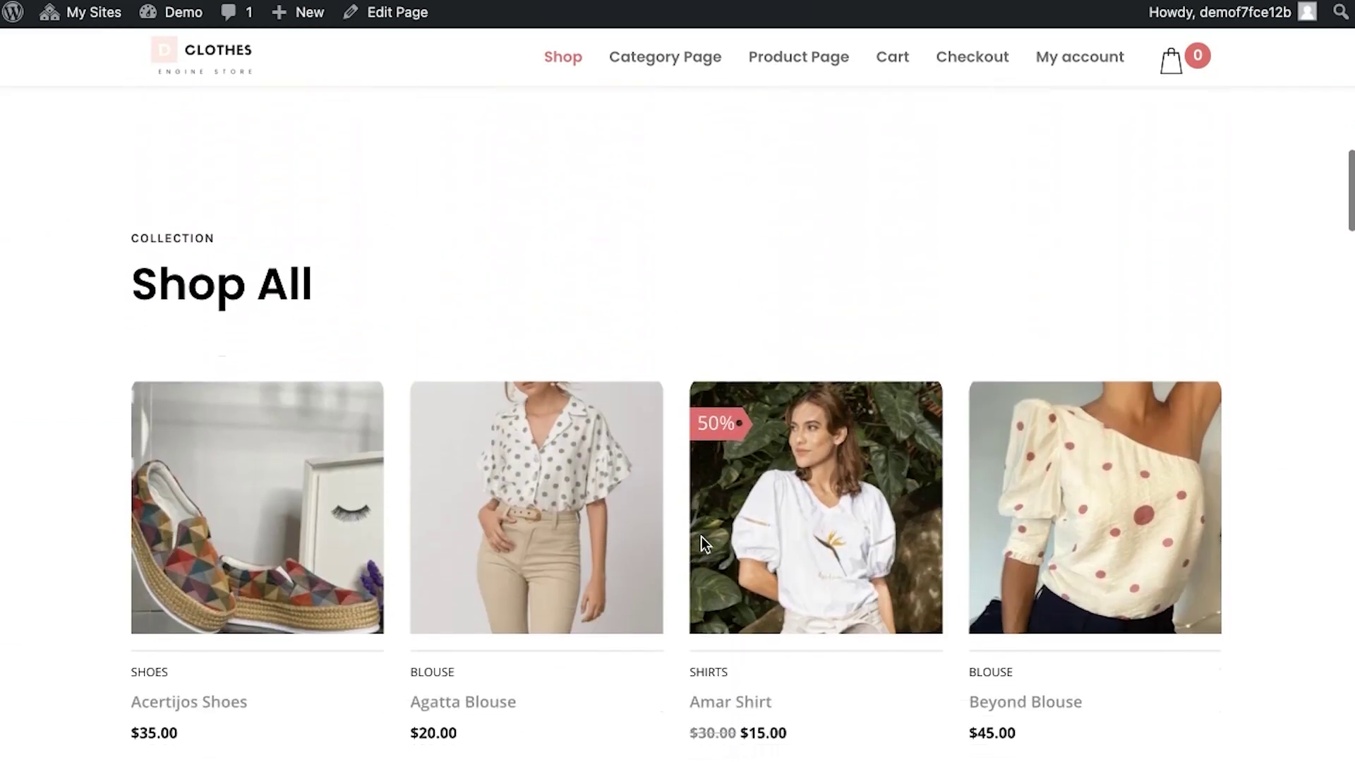
scroll(700, 544, down, 2)
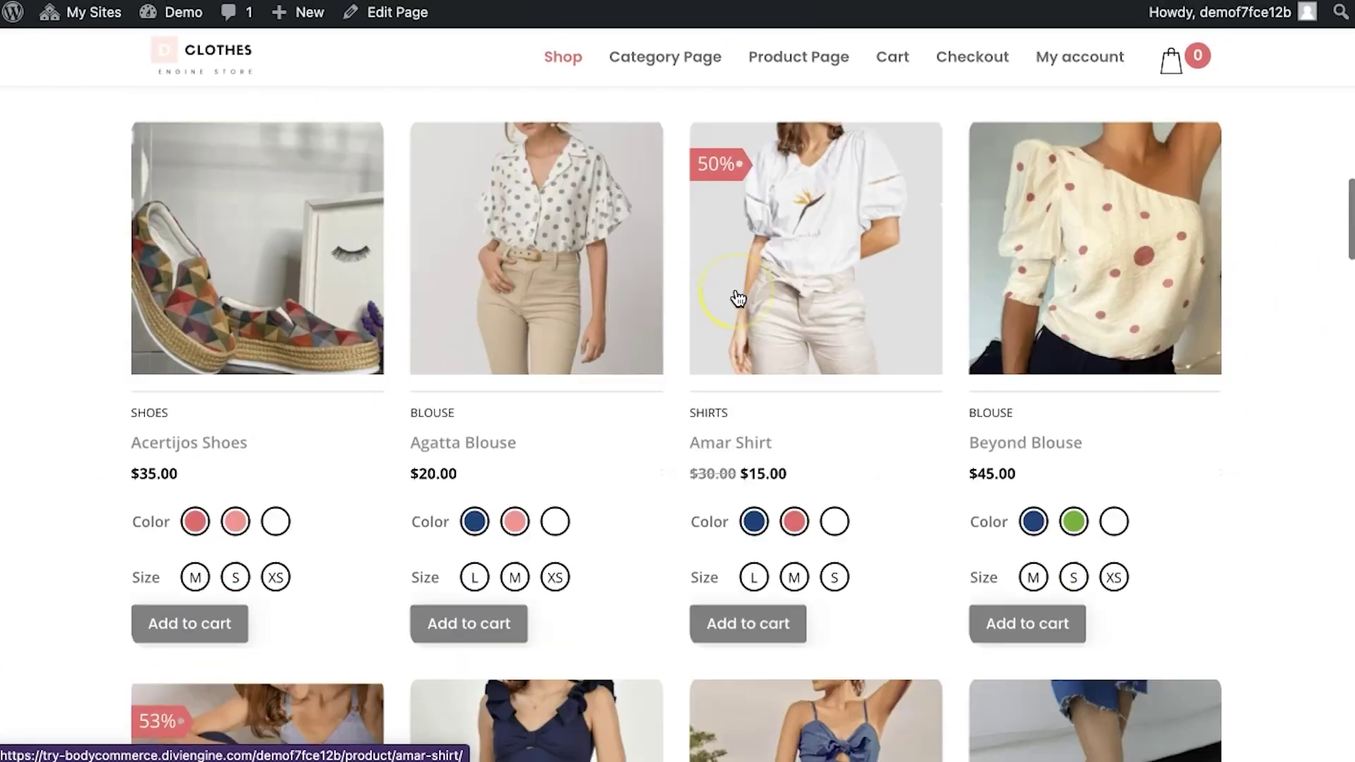
scroll(738, 297, down, 3)
scroll(737, 297, down, 2)
scroll(738, 297, down, 5)
scroll(738, 298, down, 5)
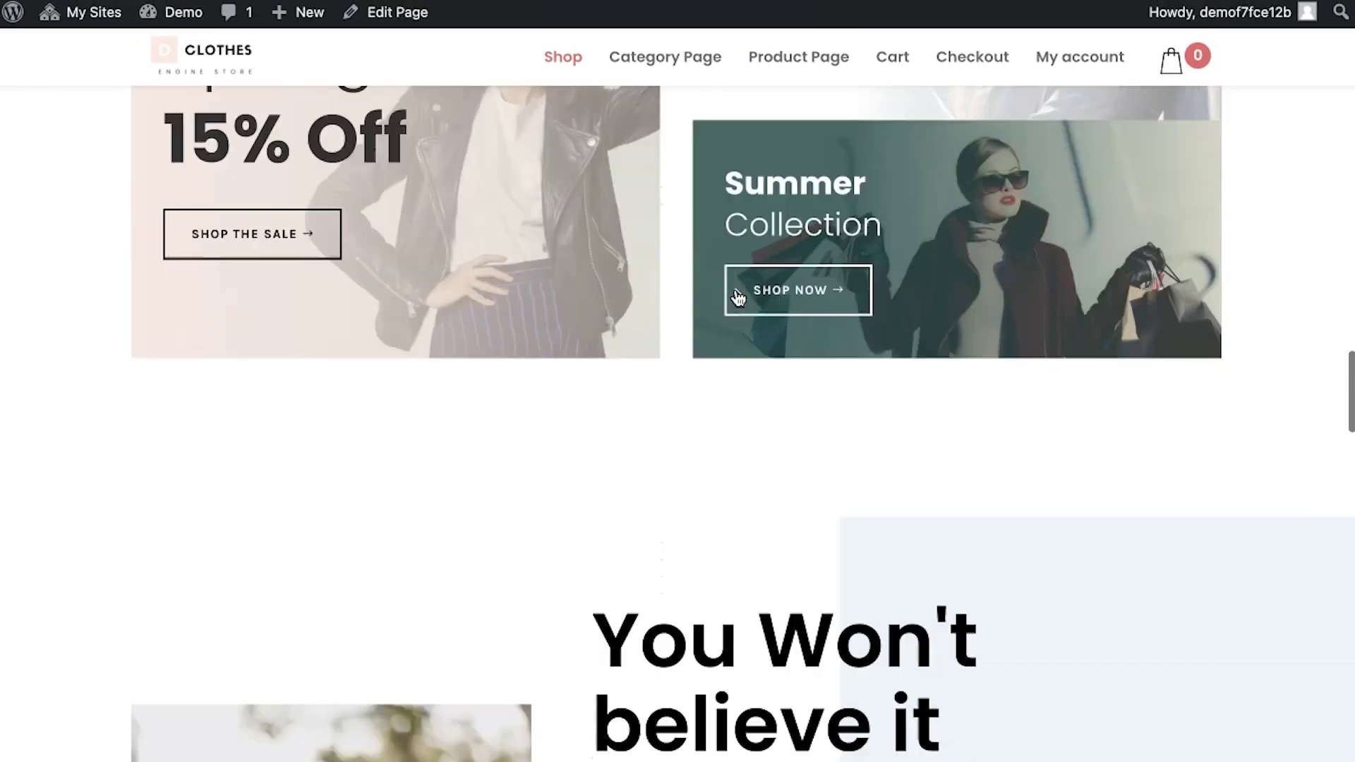
scroll(738, 298, down, 4)
scroll(737, 297, down, 5)
scroll(738, 298, down, 3)
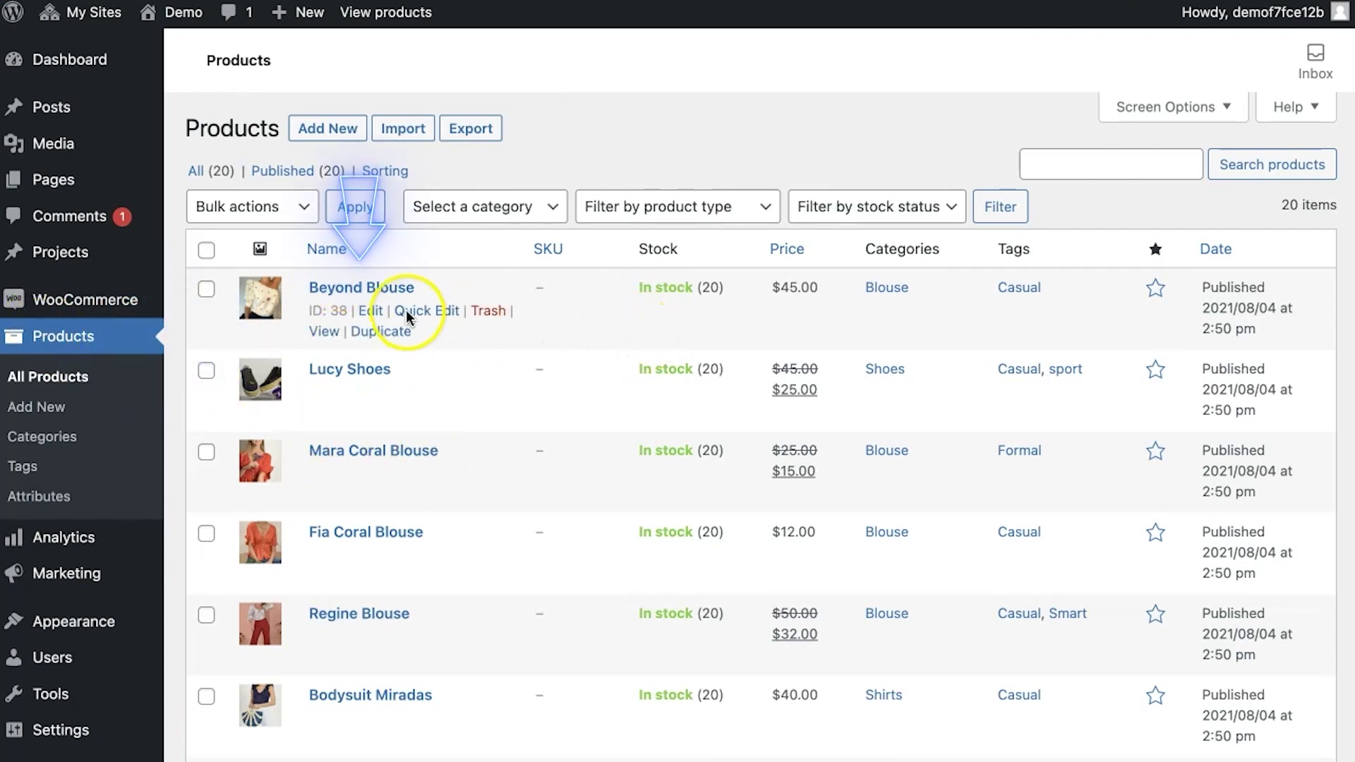
Open Beyond Blouse and enter a sale price of 25 for its Blue / M variation #39
click(345, 290)
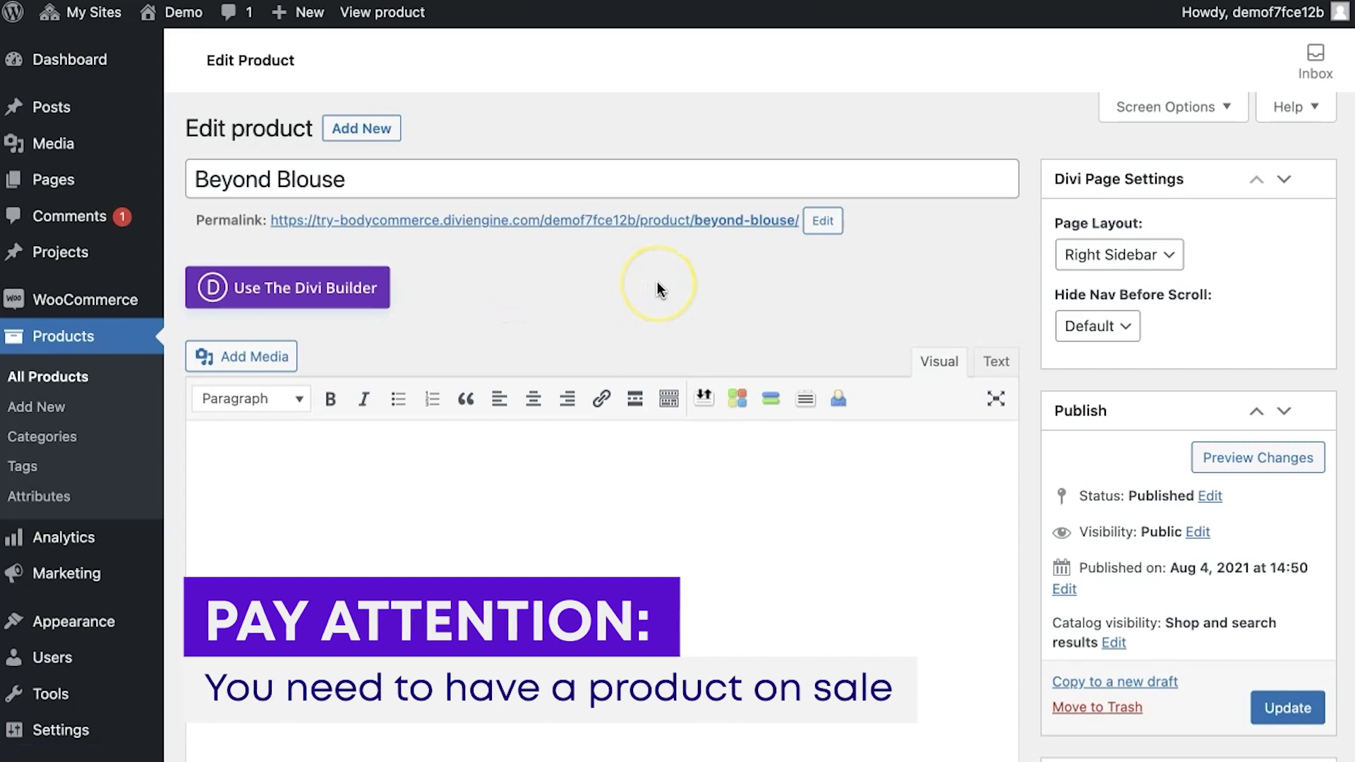
scroll(658, 288, down, 10)
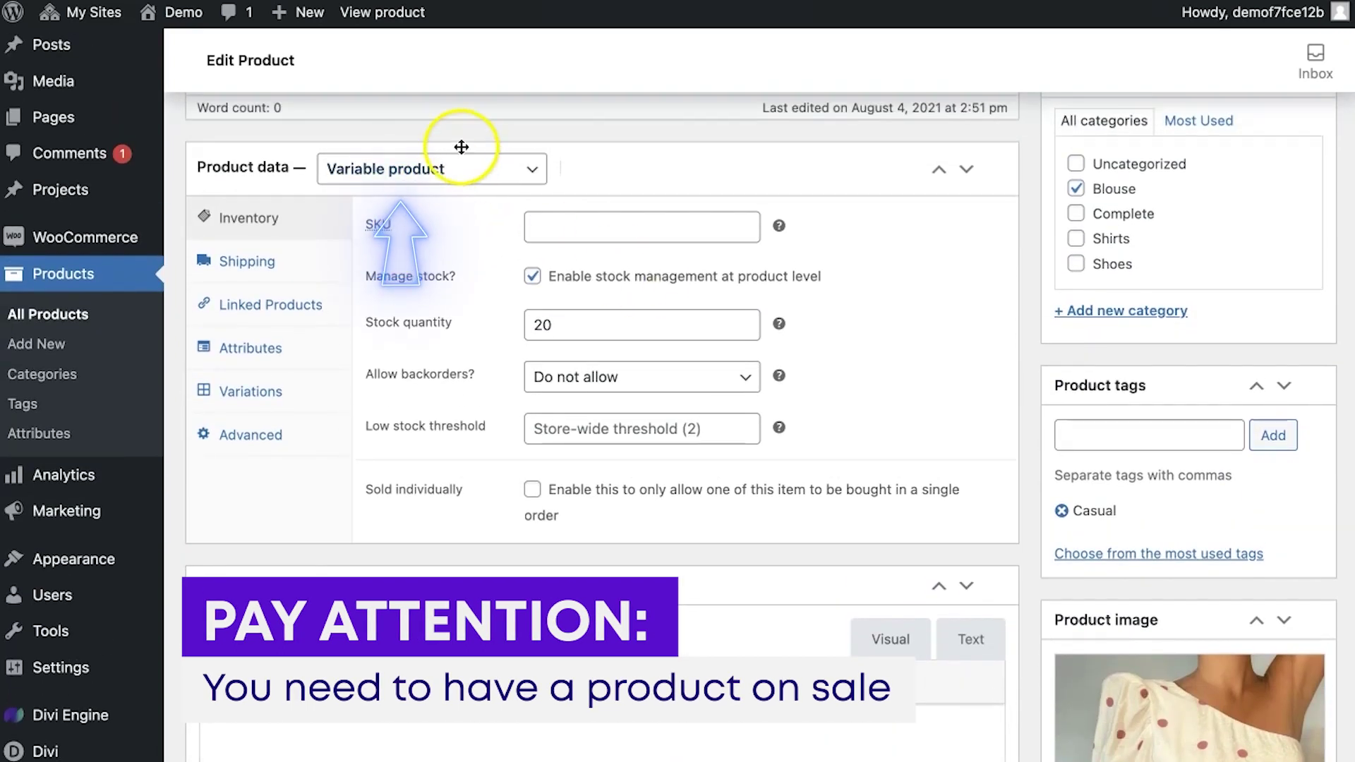
click(408, 172)
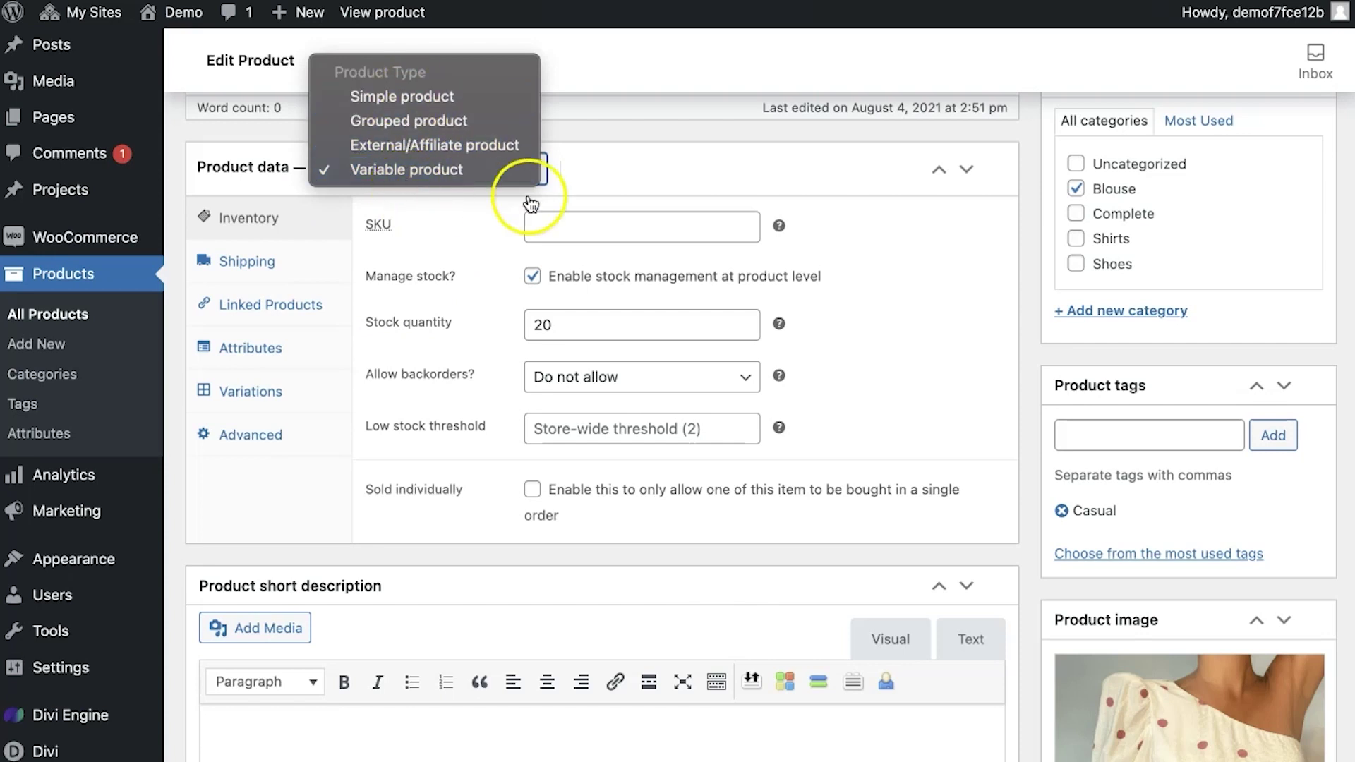
click(761, 135)
click(278, 386)
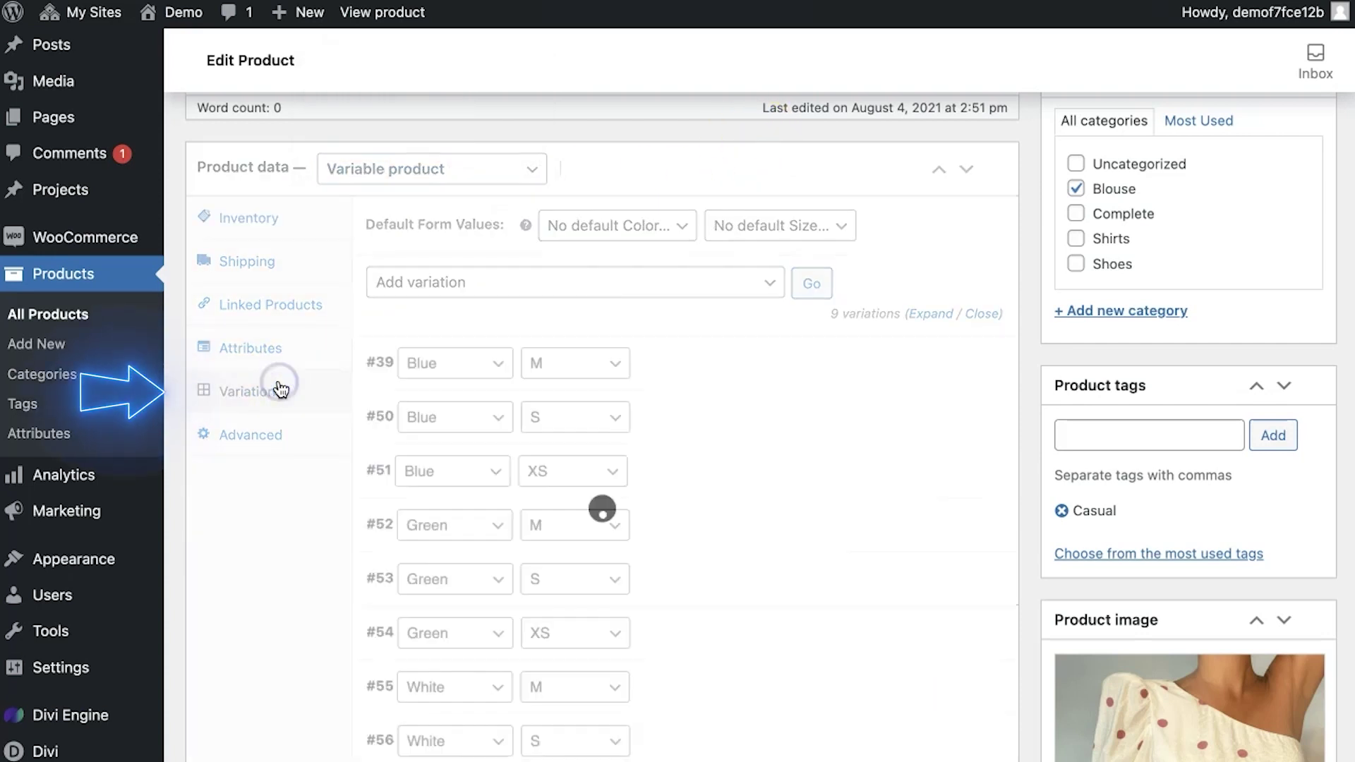
click(729, 361)
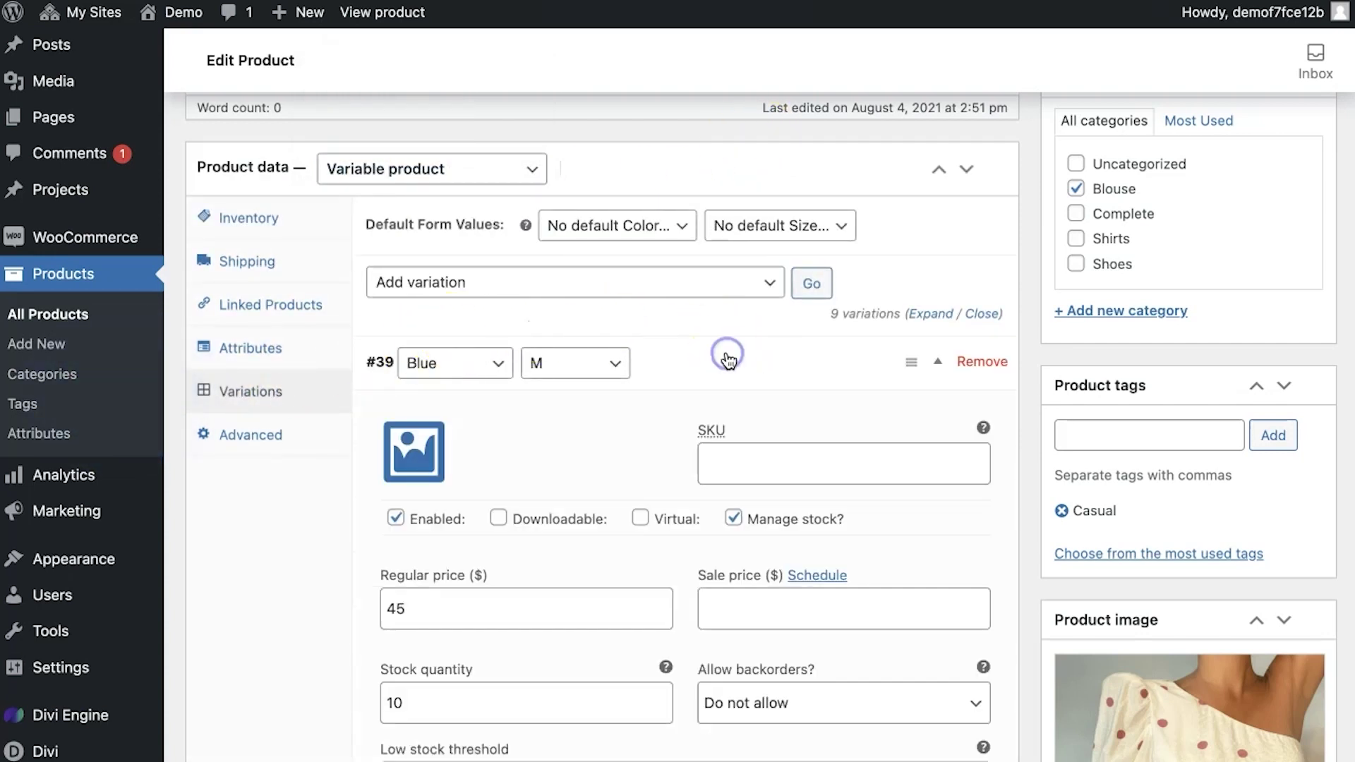
scroll(703, 489, down, 3)
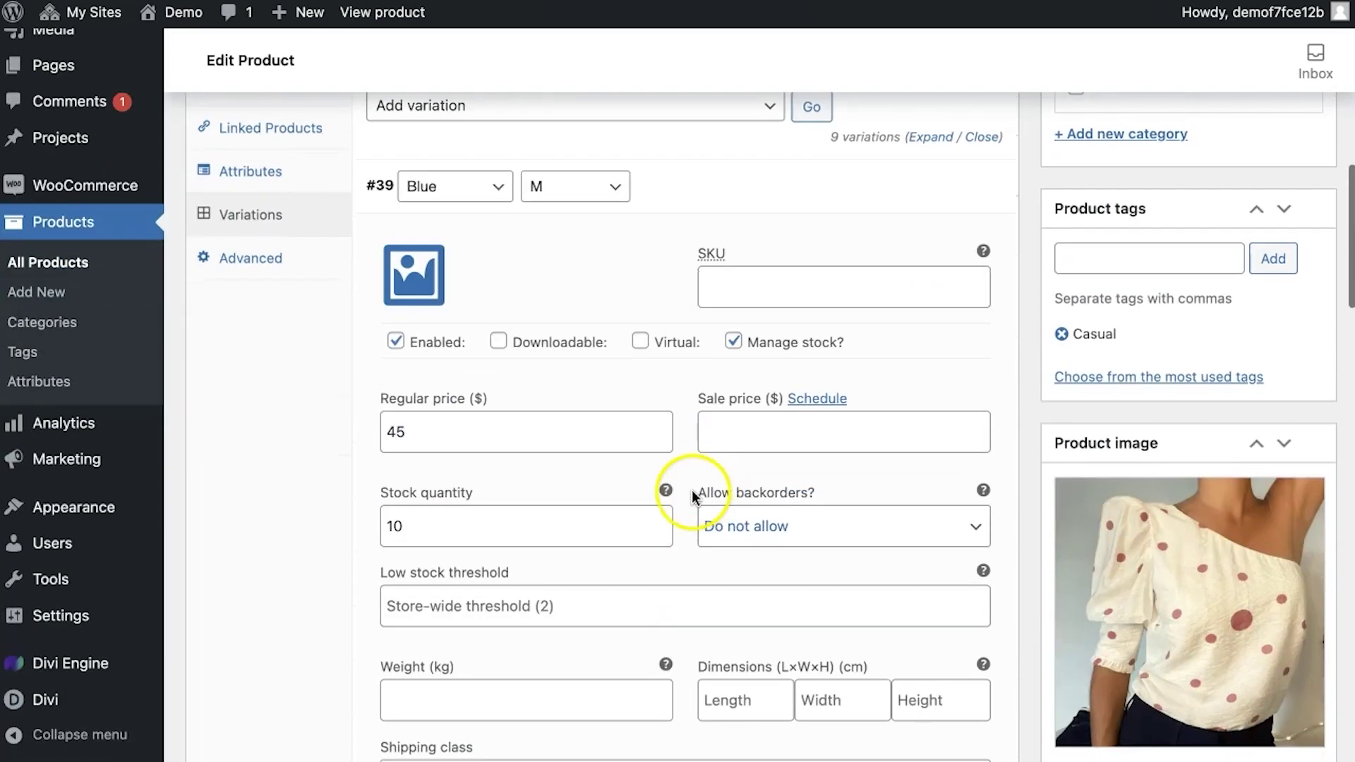
click(766, 431)
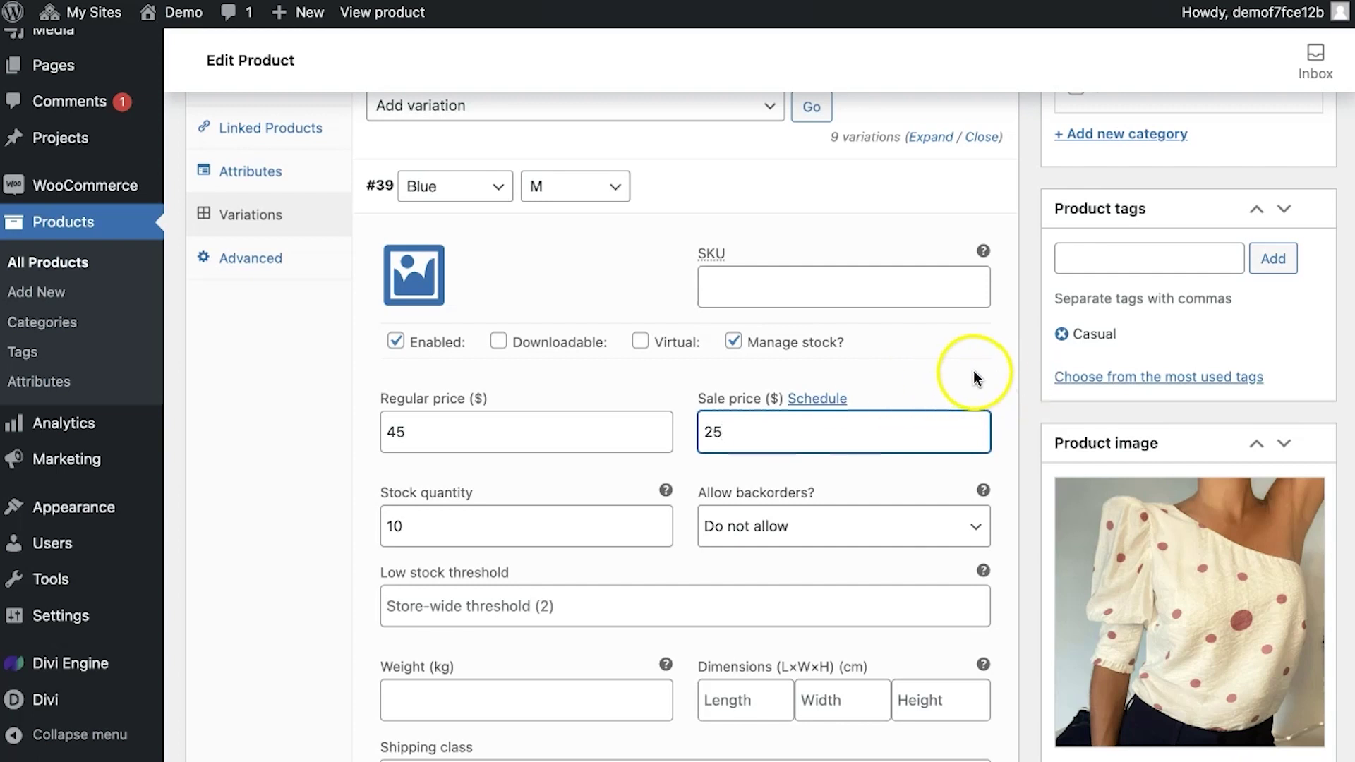
scroll(975, 378, up, 3)
scroll(932, 371, up, 3)
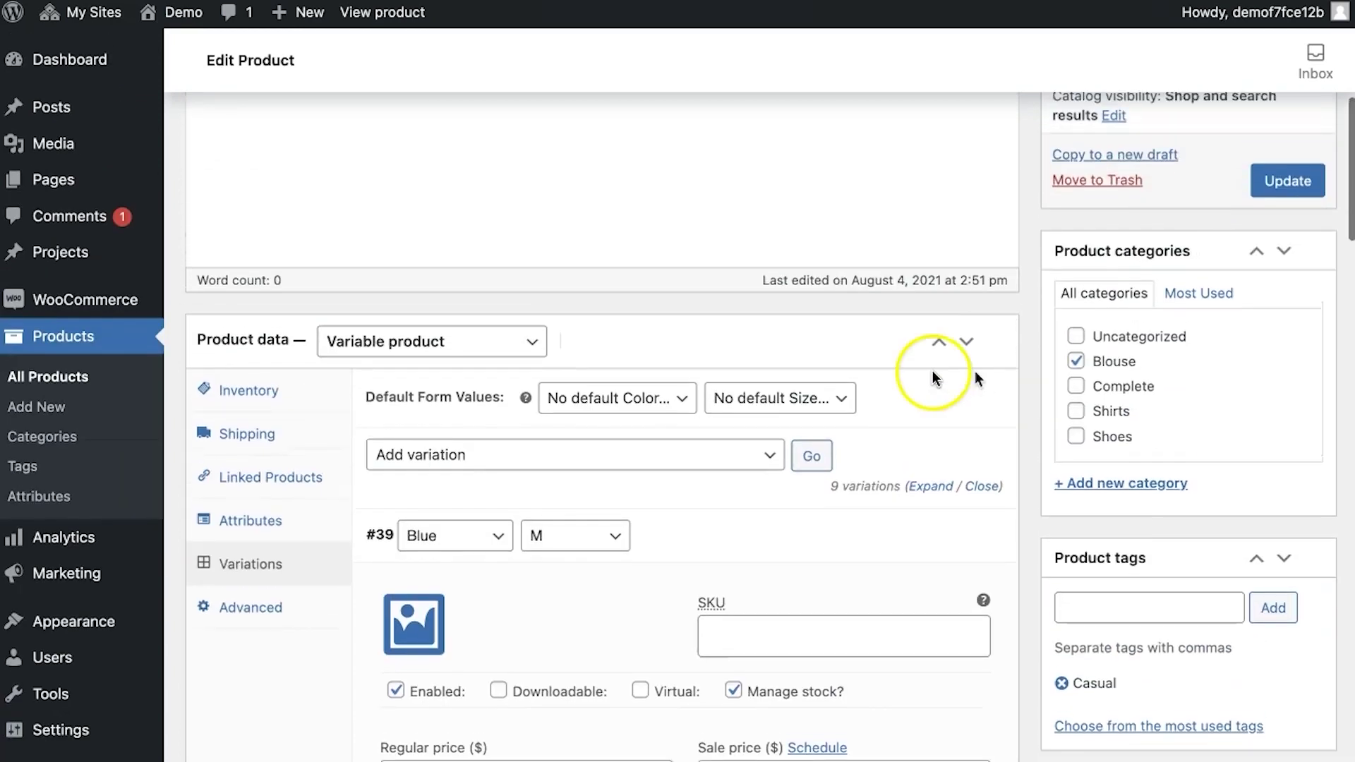
Switch Beyond Blouse to a Simple product with regular price 45 and sale price 25
click(515, 340)
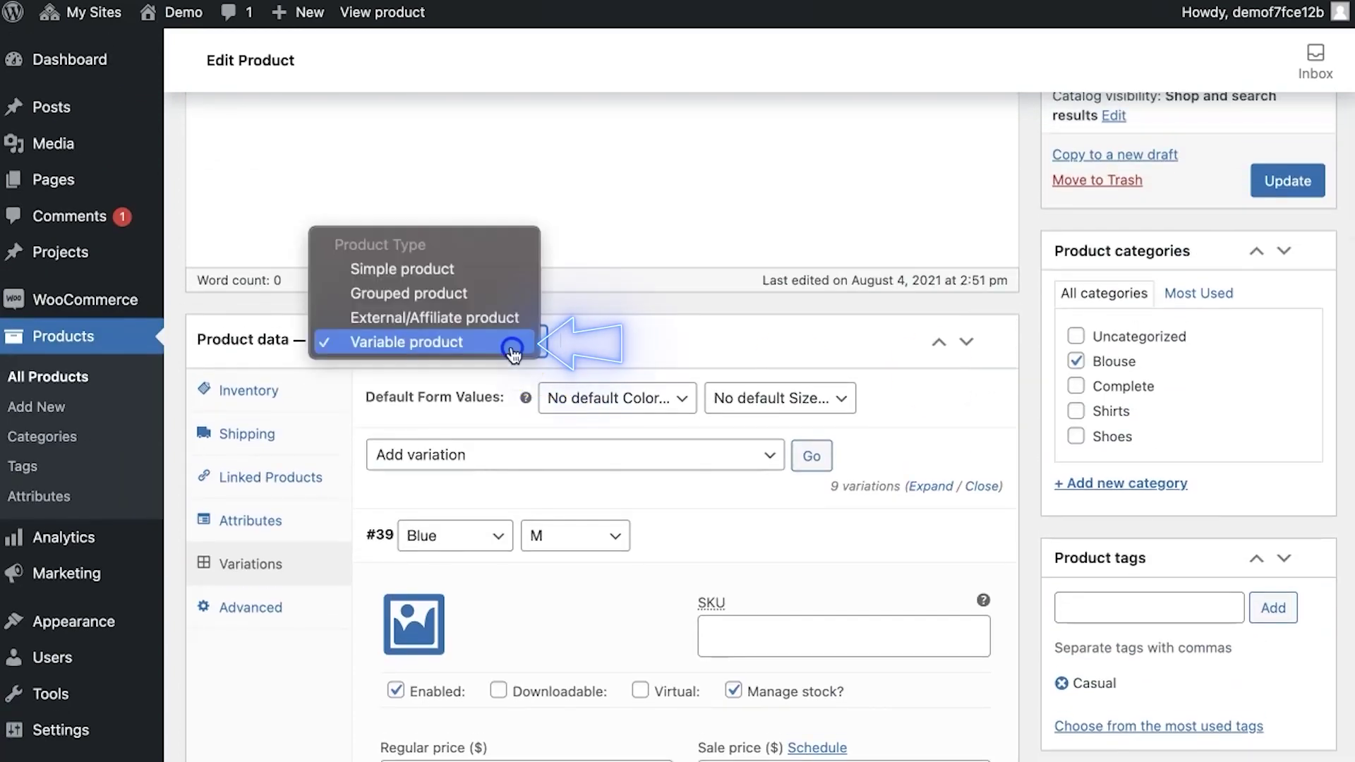
click(466, 269)
click(554, 403)
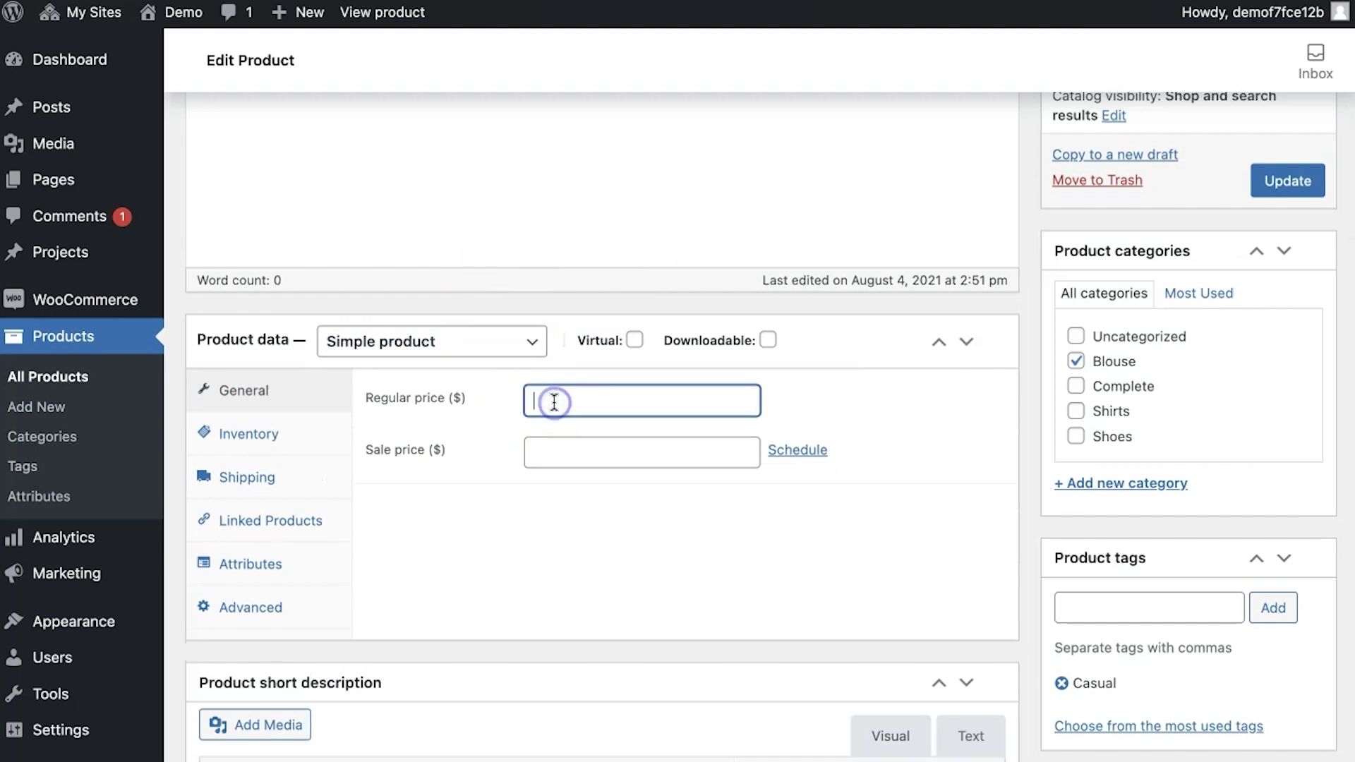
text(45)
click(584, 450)
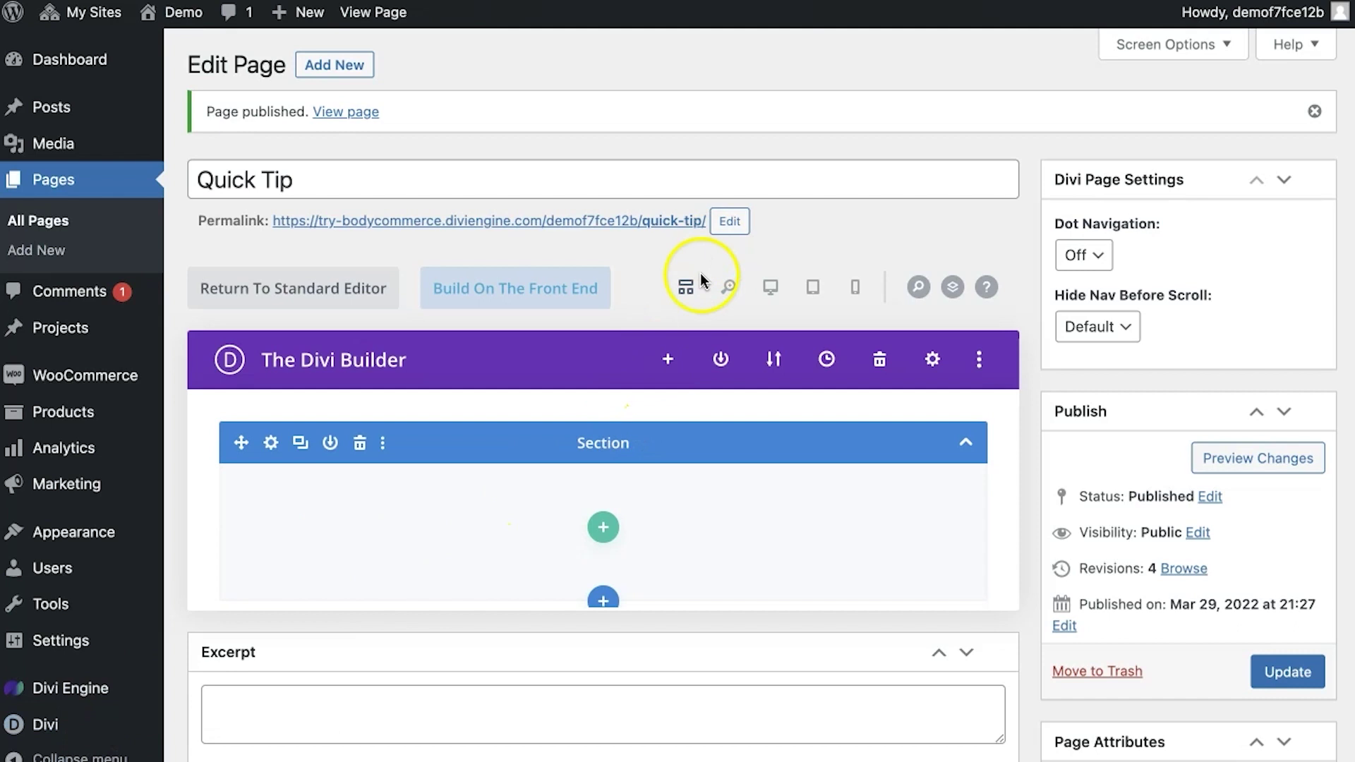
scroll(666, 330, down, 1)
Insert a single-column row holding the .ARP Product Loop - Archive Pages module
click(602, 425)
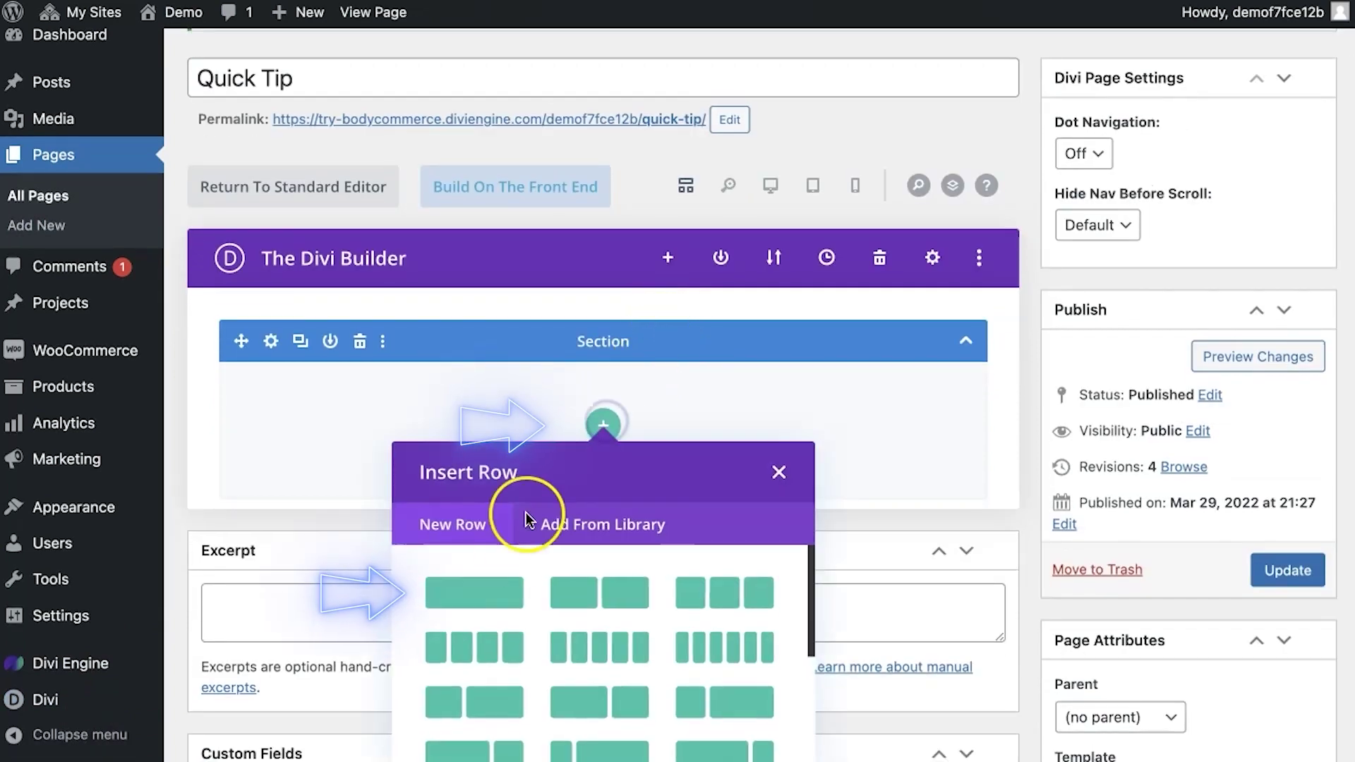
click(481, 598)
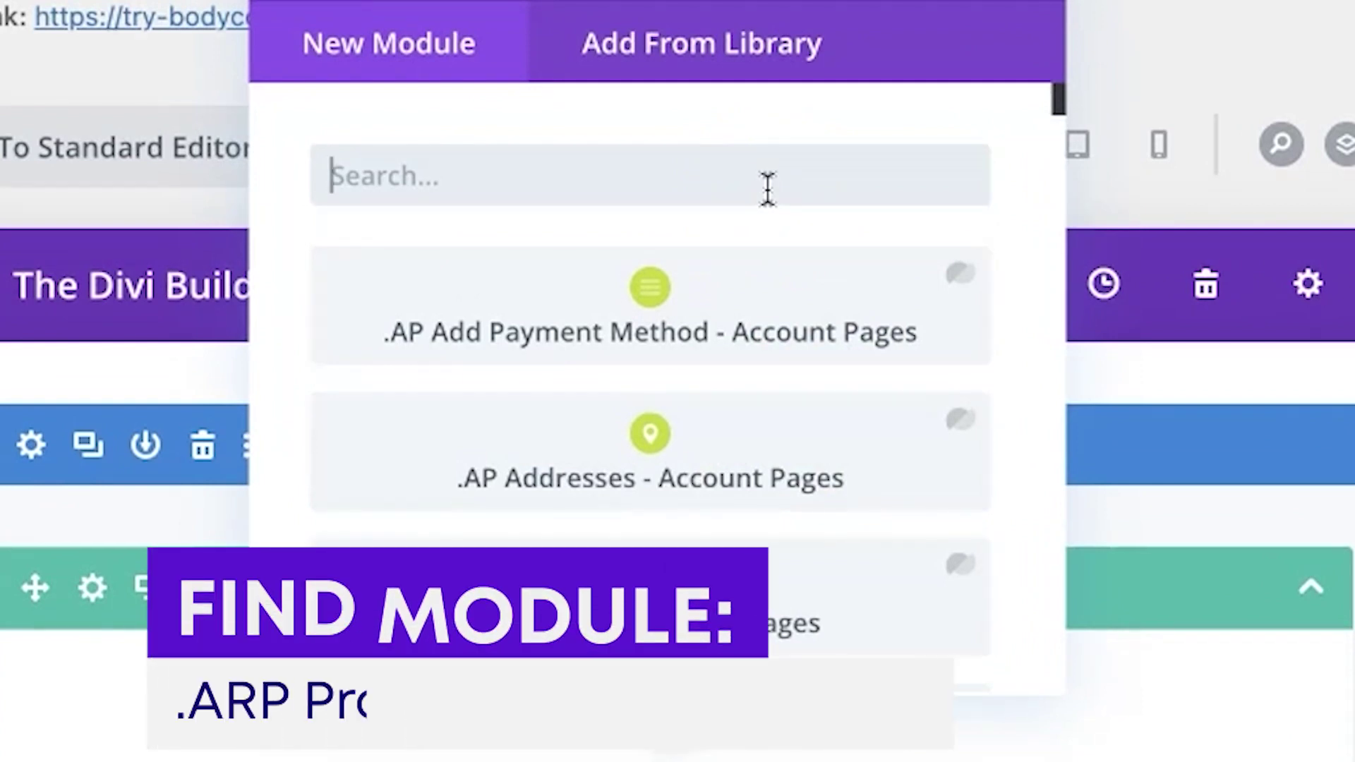
text(arp pr)
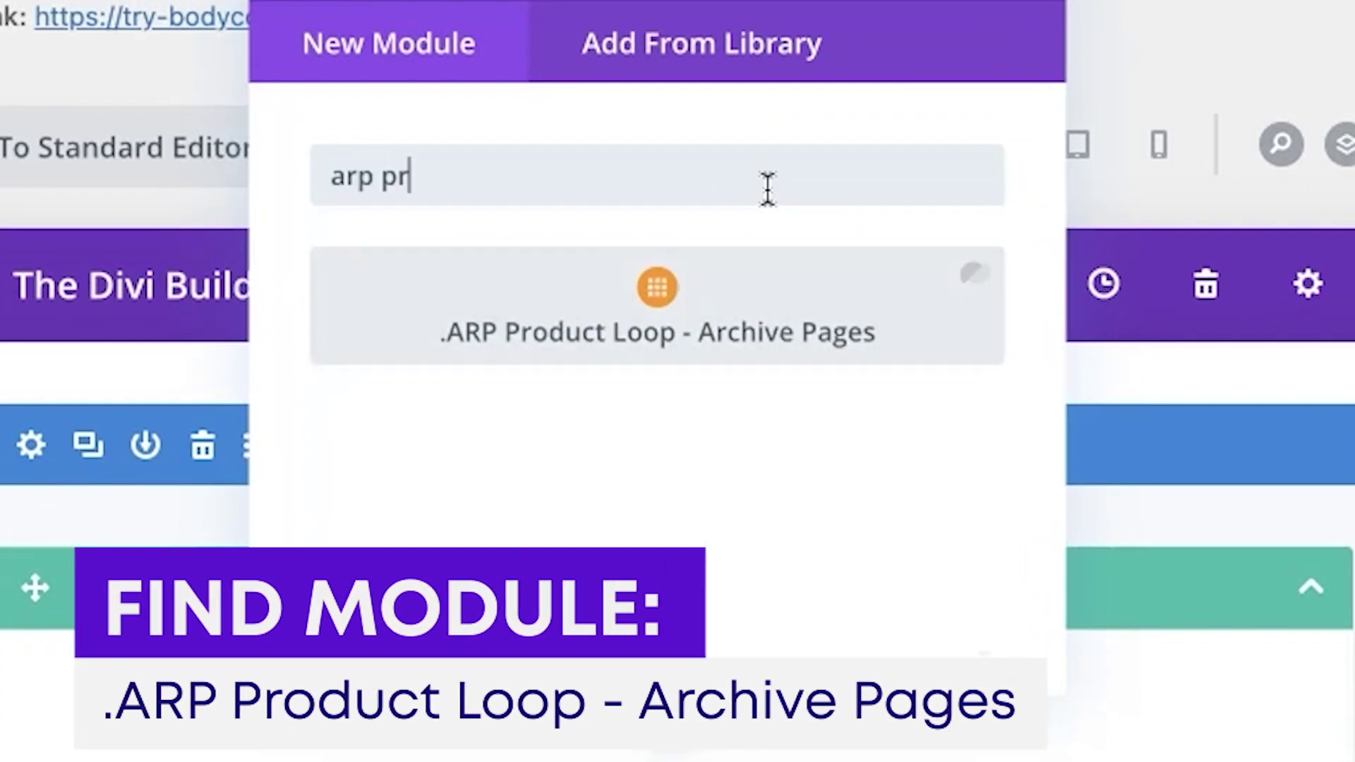
text(oduct)
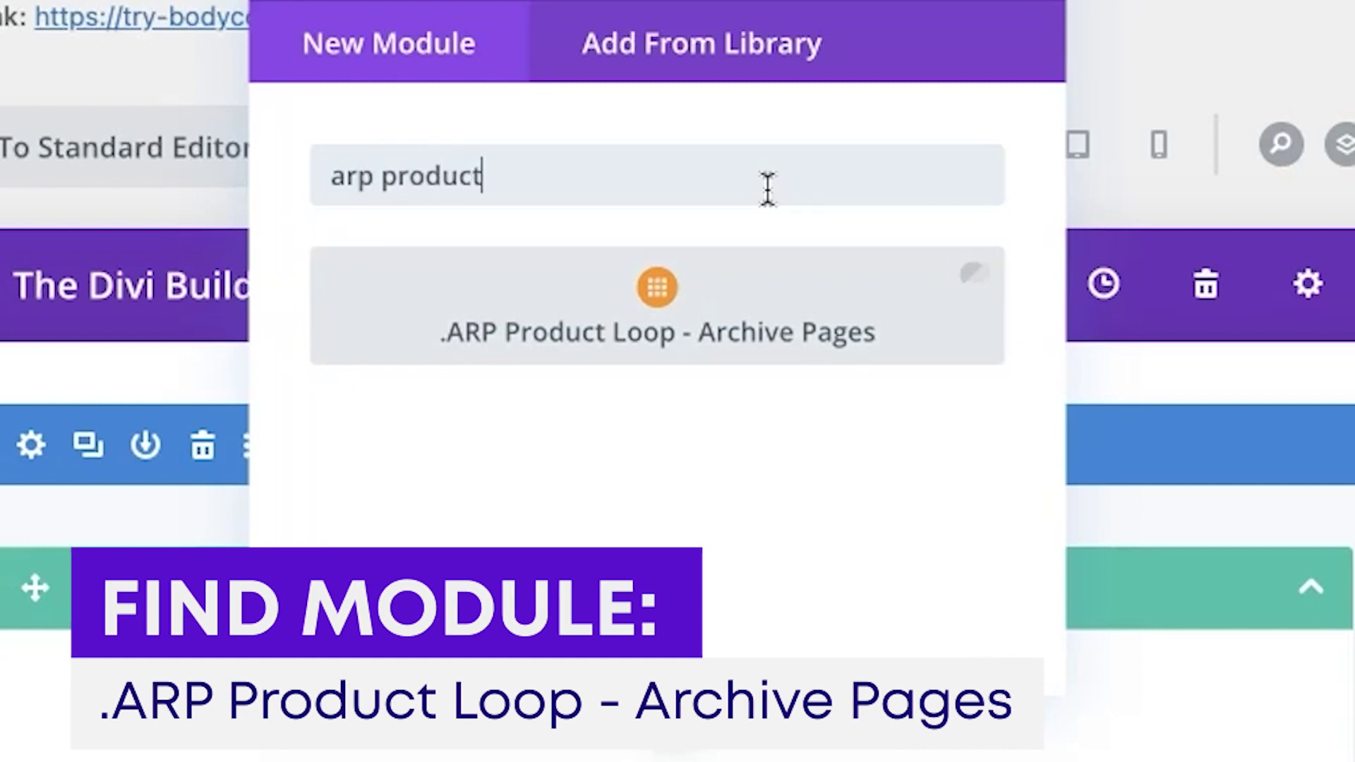
click(741, 341)
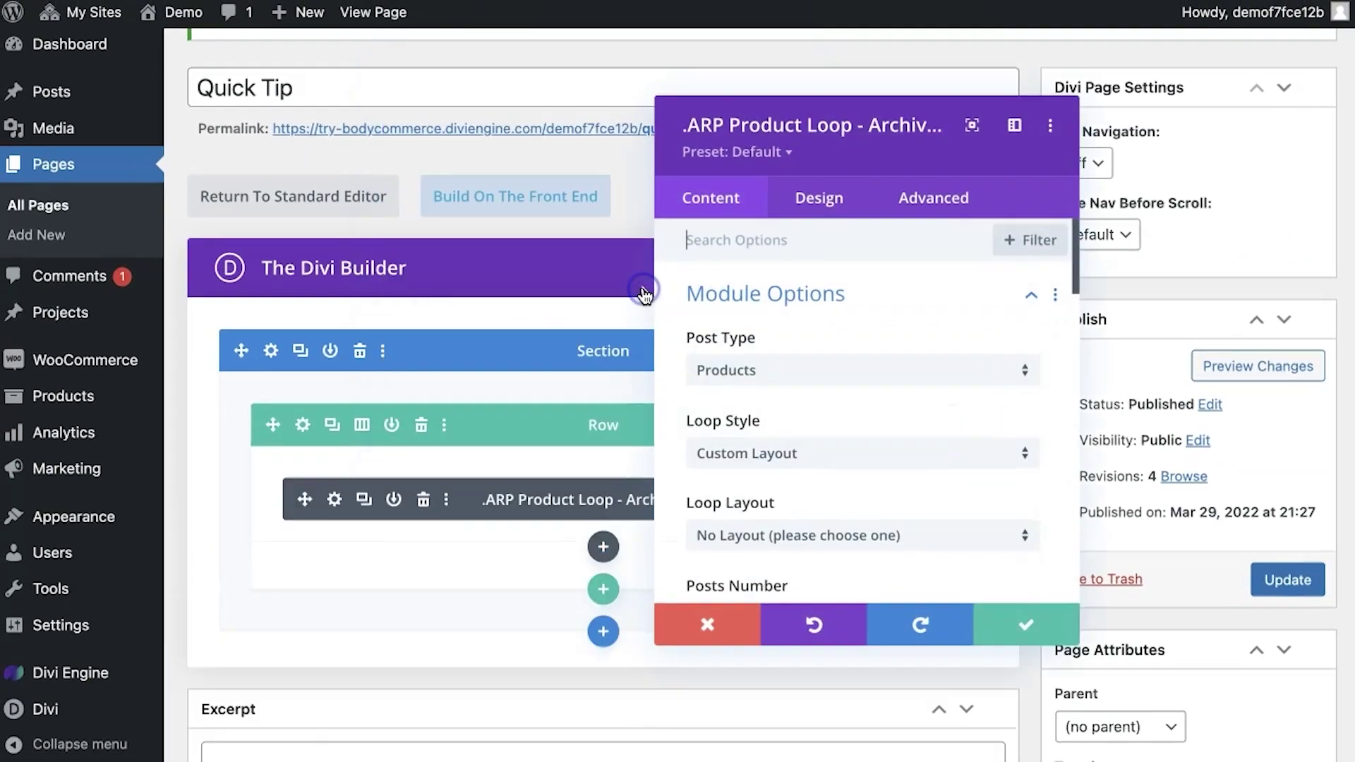
scroll(747, 455, down, 2)
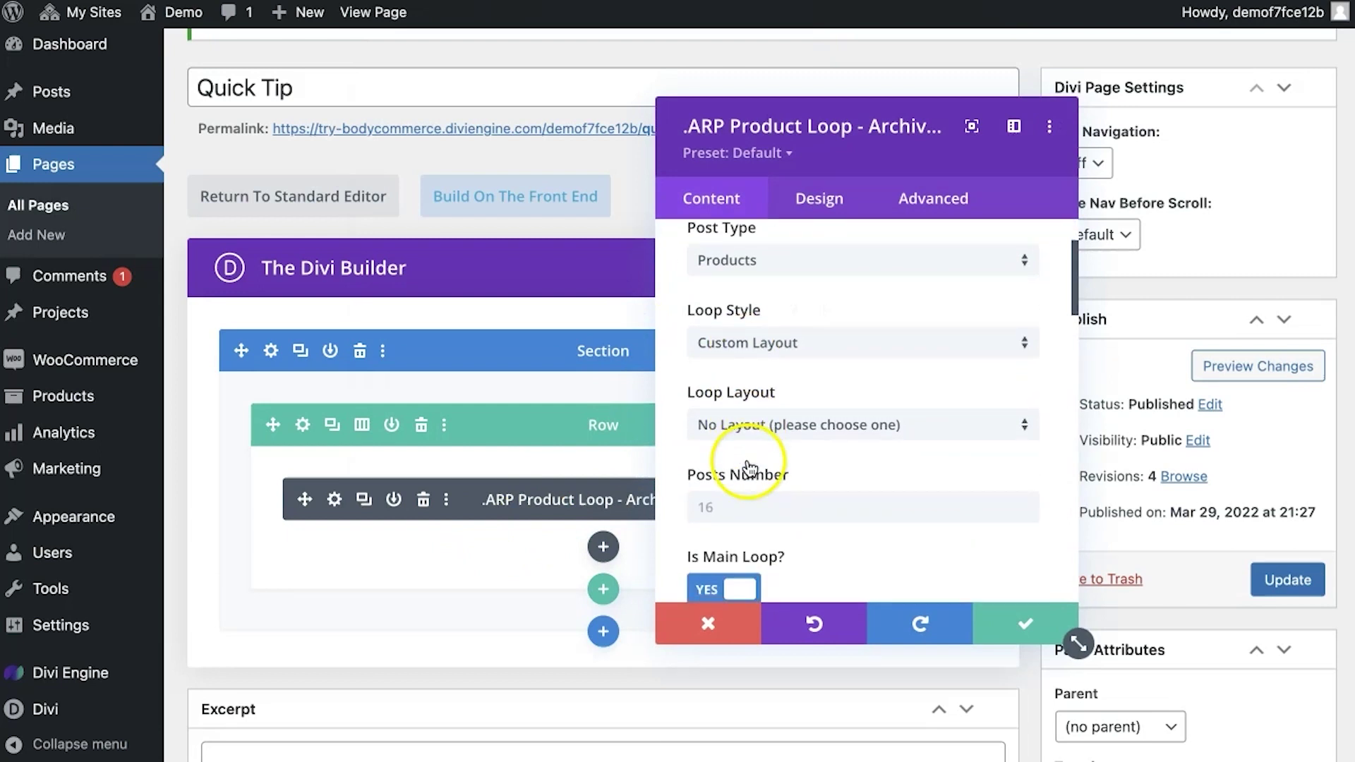
scroll(747, 466, up, 1)
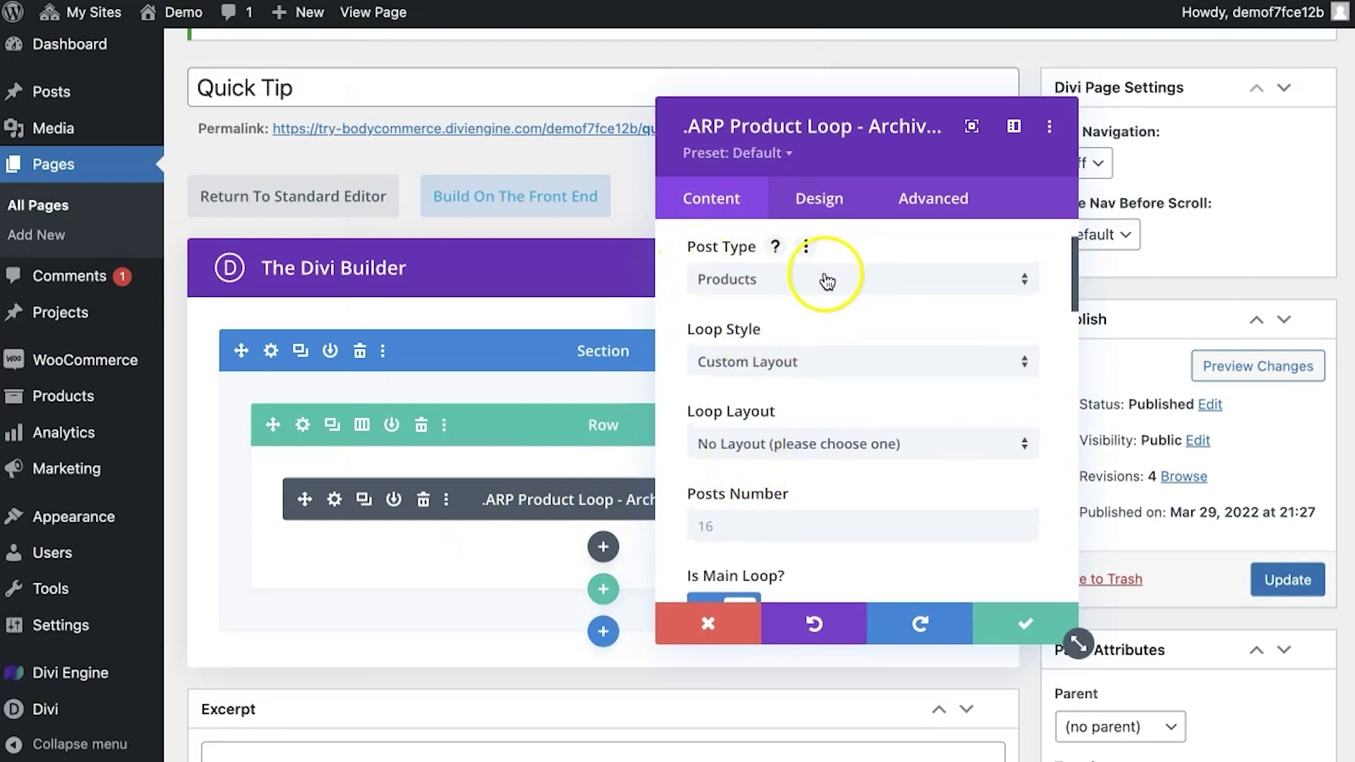
scroll(835, 300, down, 2)
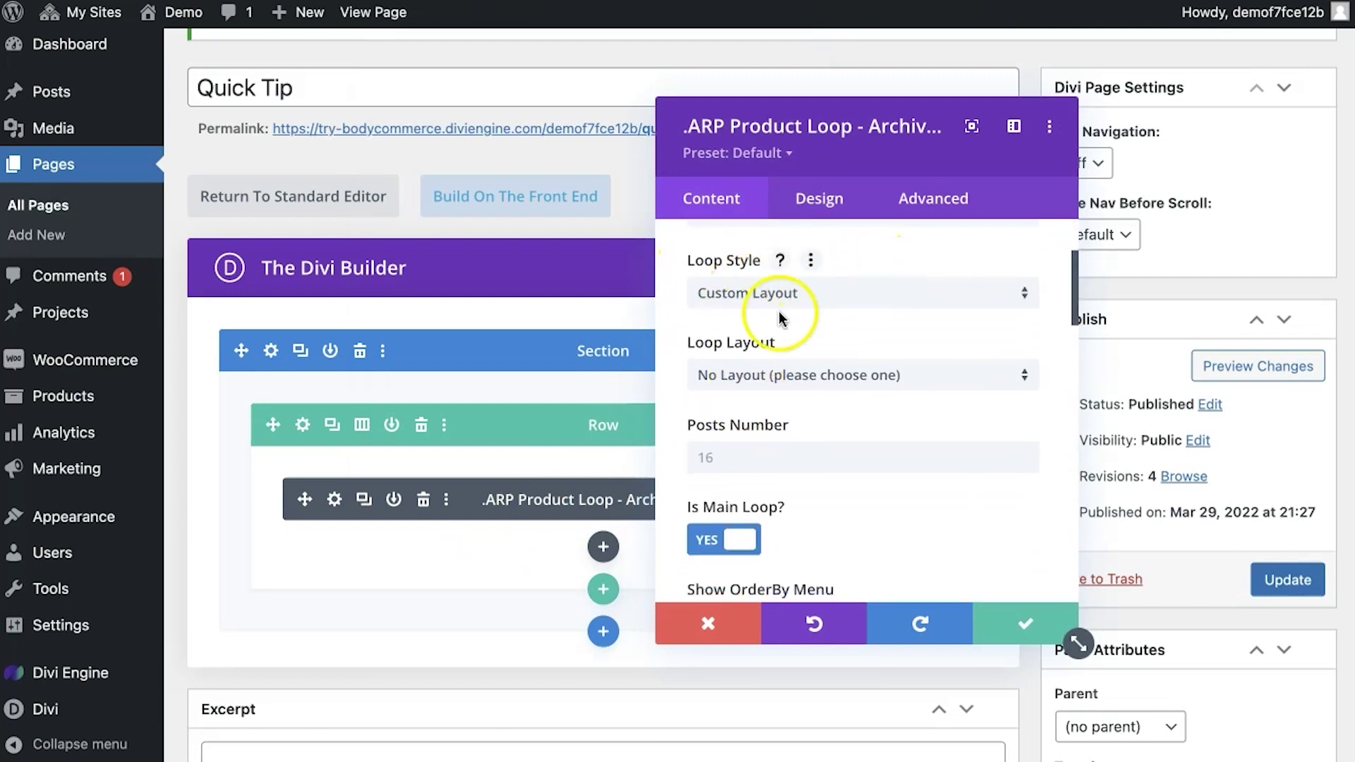
Choose 'Ajax BC - Product Loop Layout Variations Style' as the module's Loop Layout
click(773, 375)
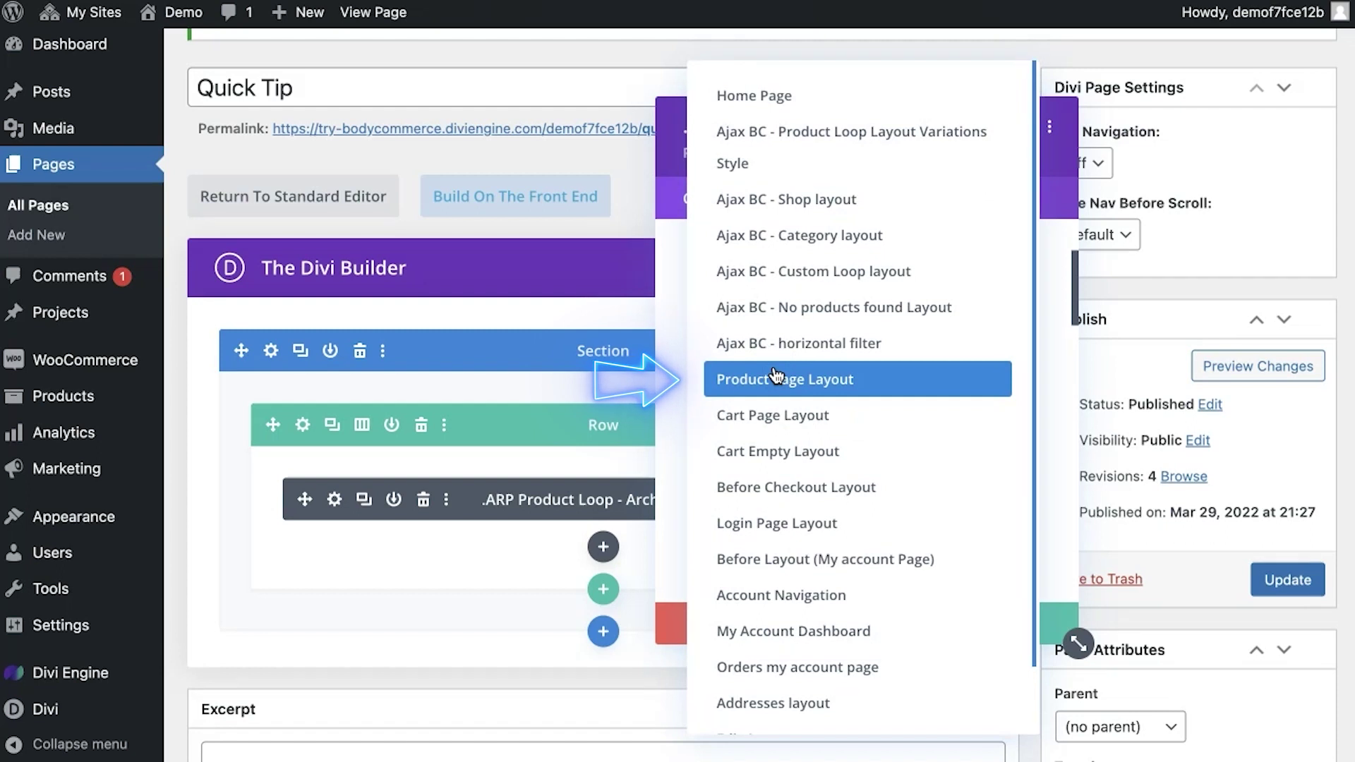
click(821, 154)
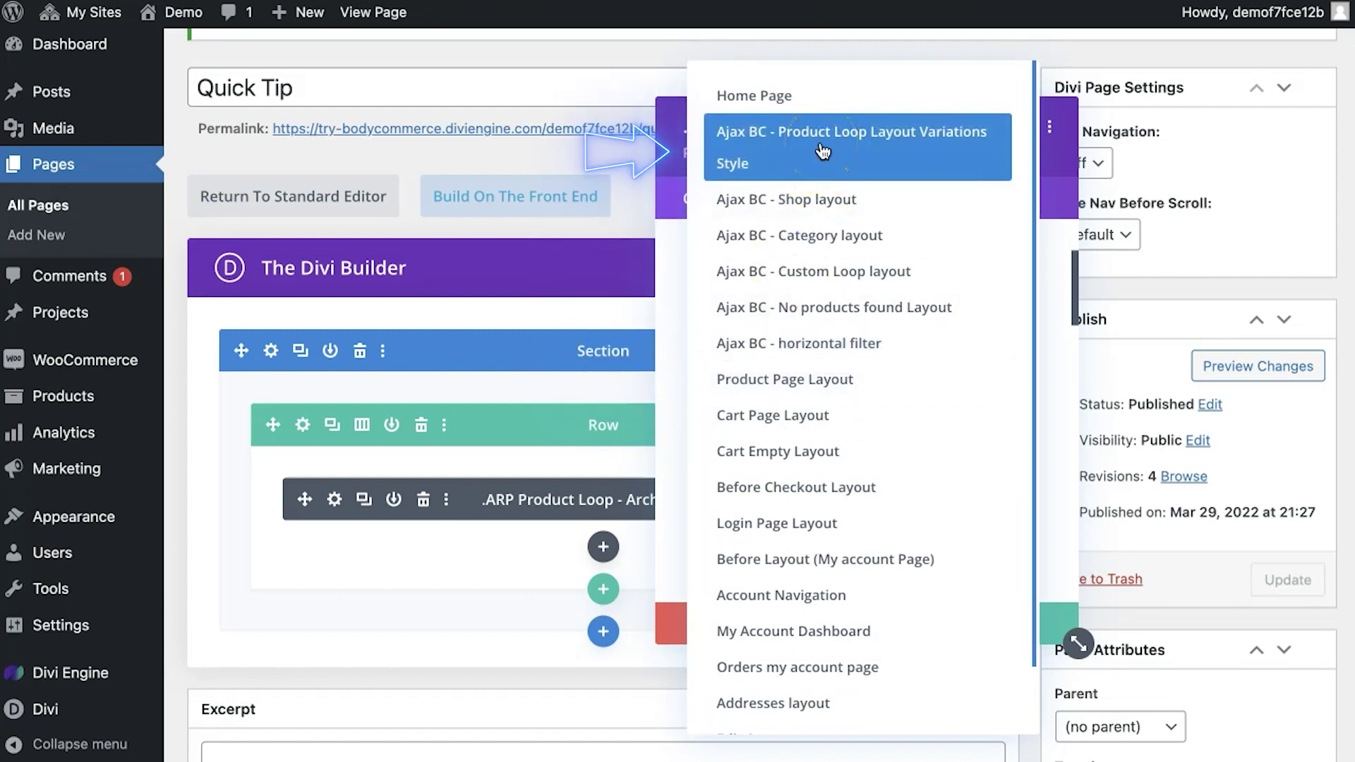
click(822, 150)
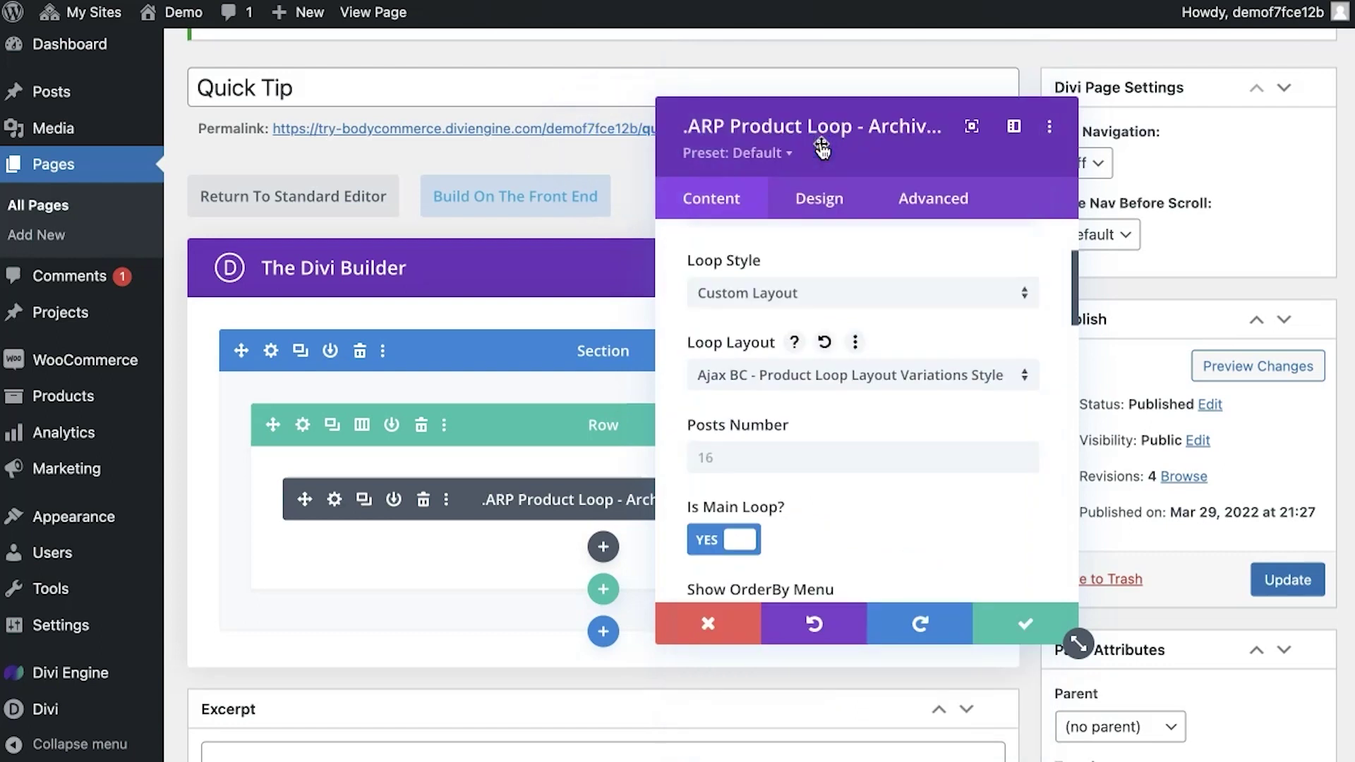
scroll(797, 382, down, 1)
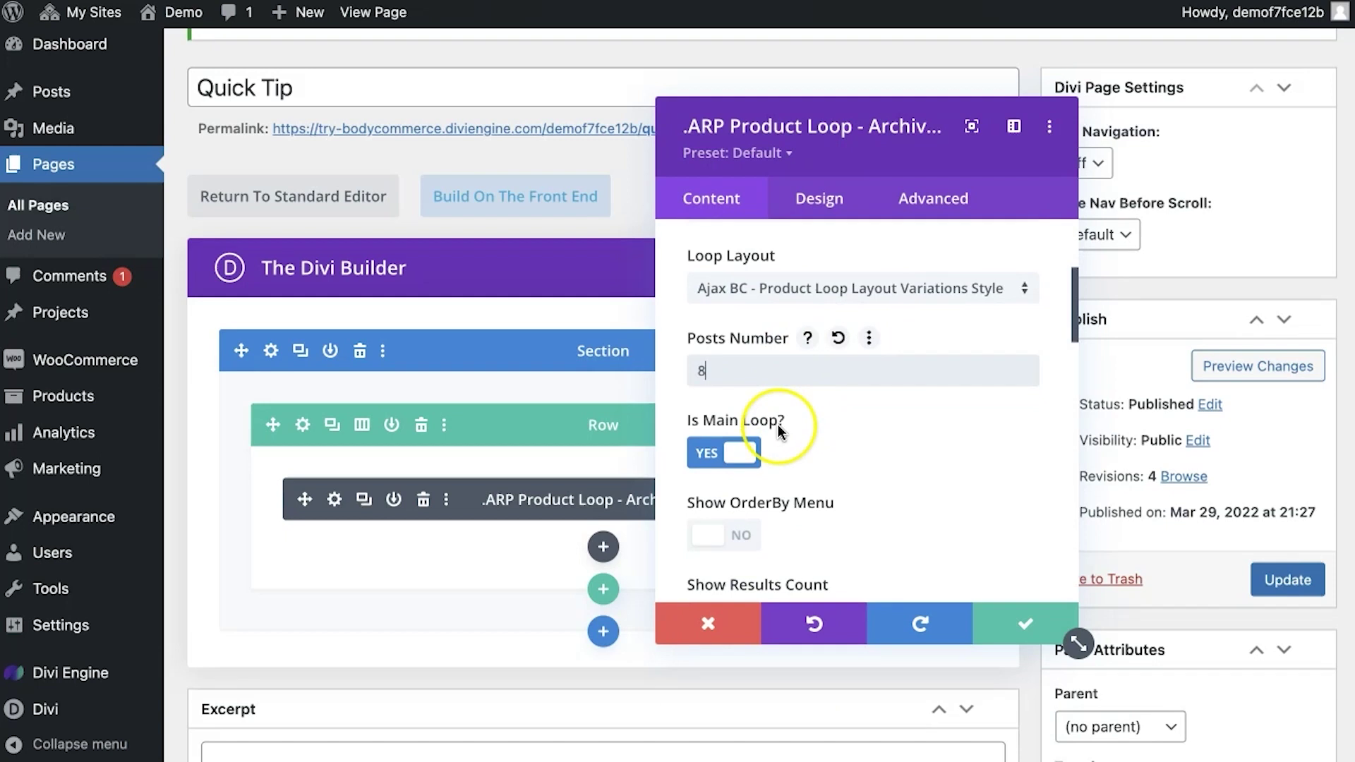
scroll(778, 430, down, 2)
scroll(779, 430, down, 3)
scroll(778, 431, down, 2)
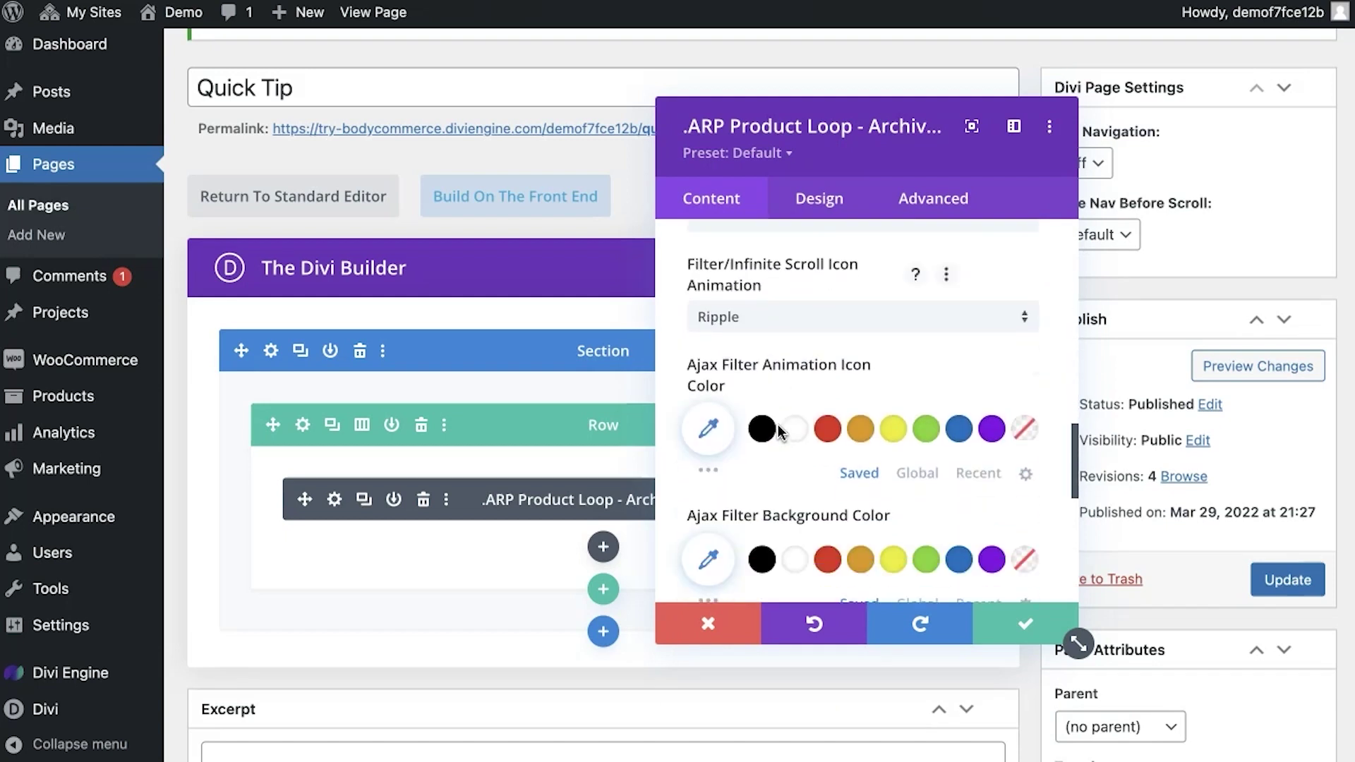
scroll(778, 429, down, 3)
scroll(777, 429, down, 1)
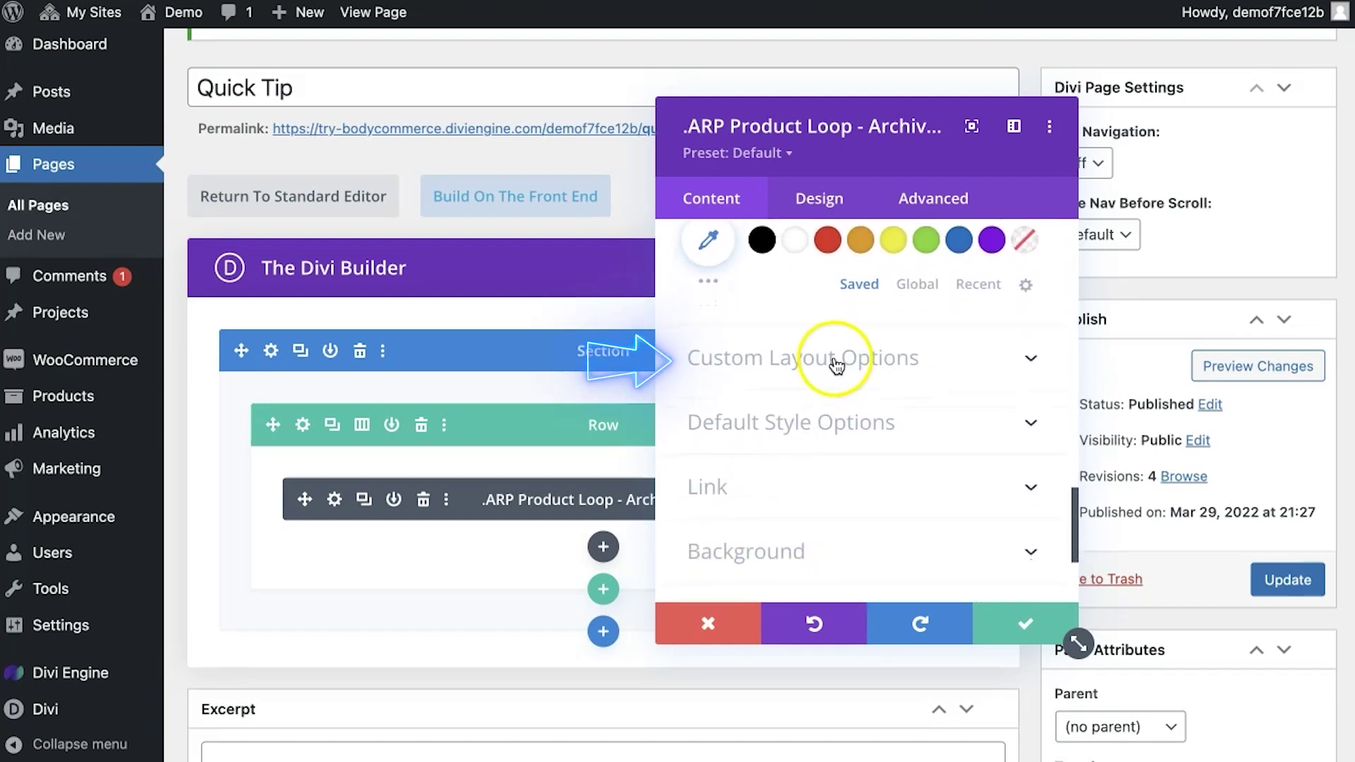
Expand Custom Layout Options and set the product loop Layout to Grid
click(807, 371)
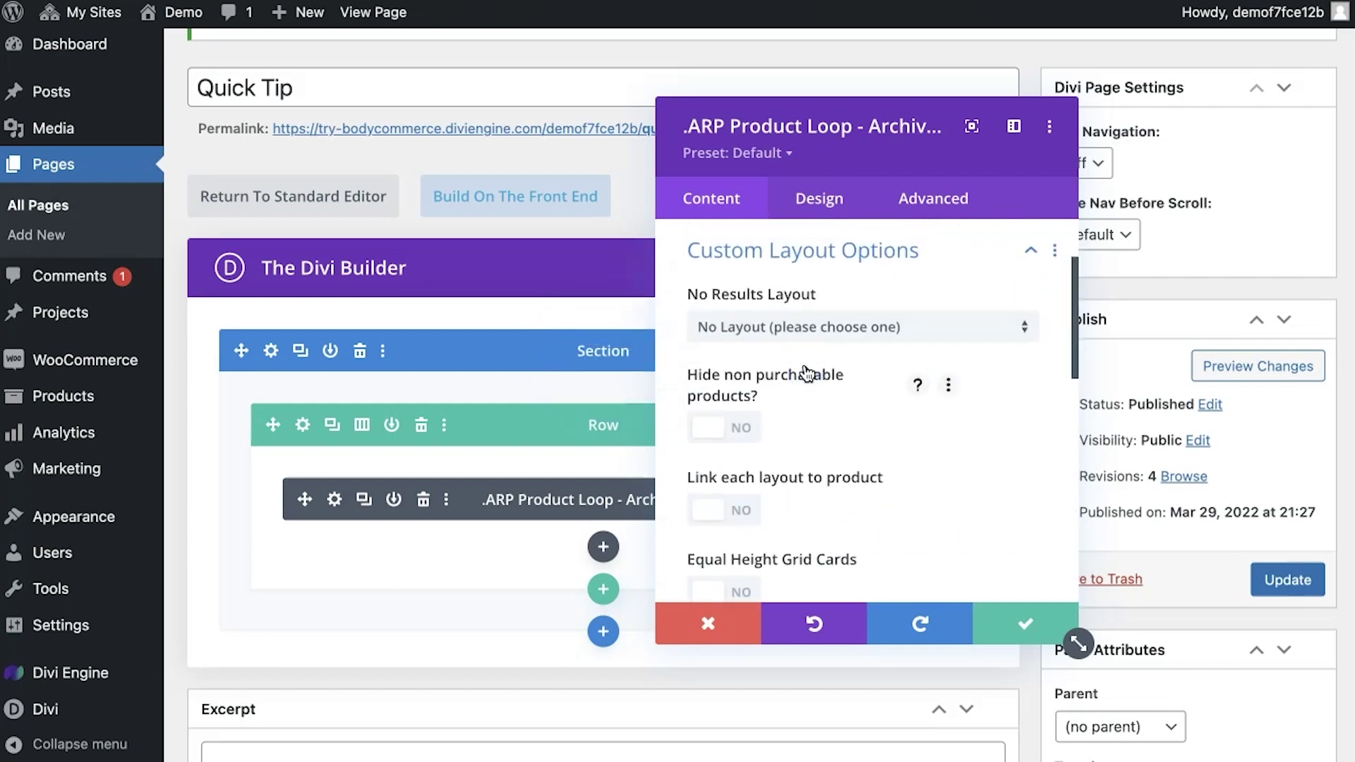
scroll(862, 349, down, 1)
scroll(854, 399, down, 2)
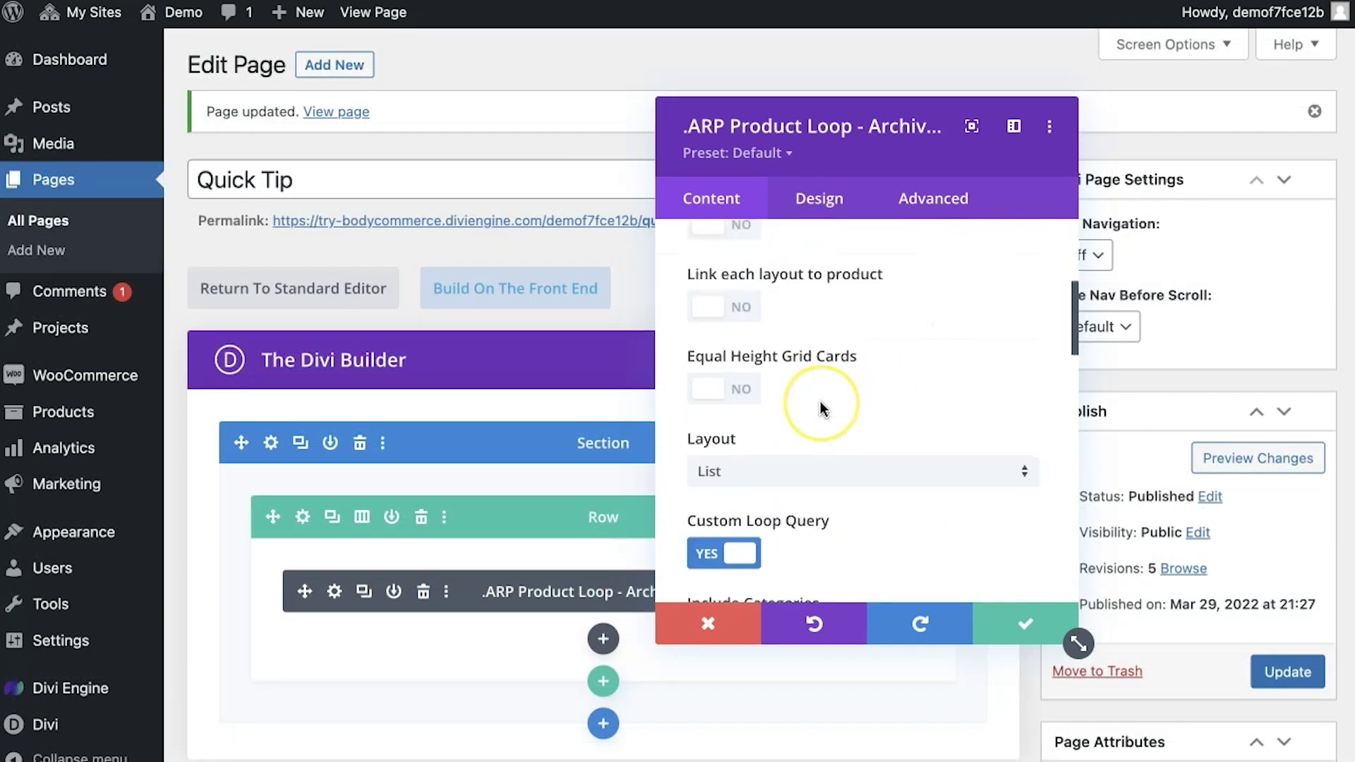
scroll(823, 410, down, 1)
click(818, 398)
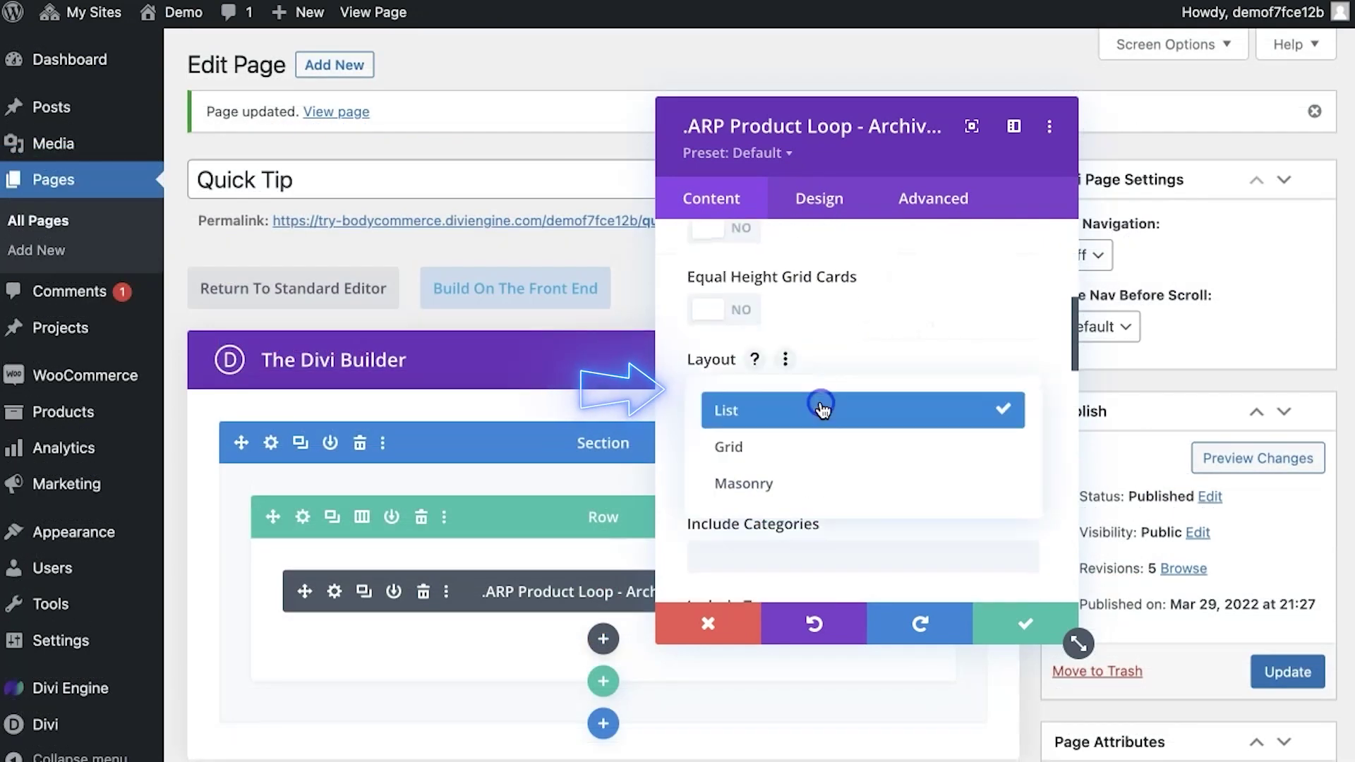
click(815, 444)
scroll(777, 351, down, 3)
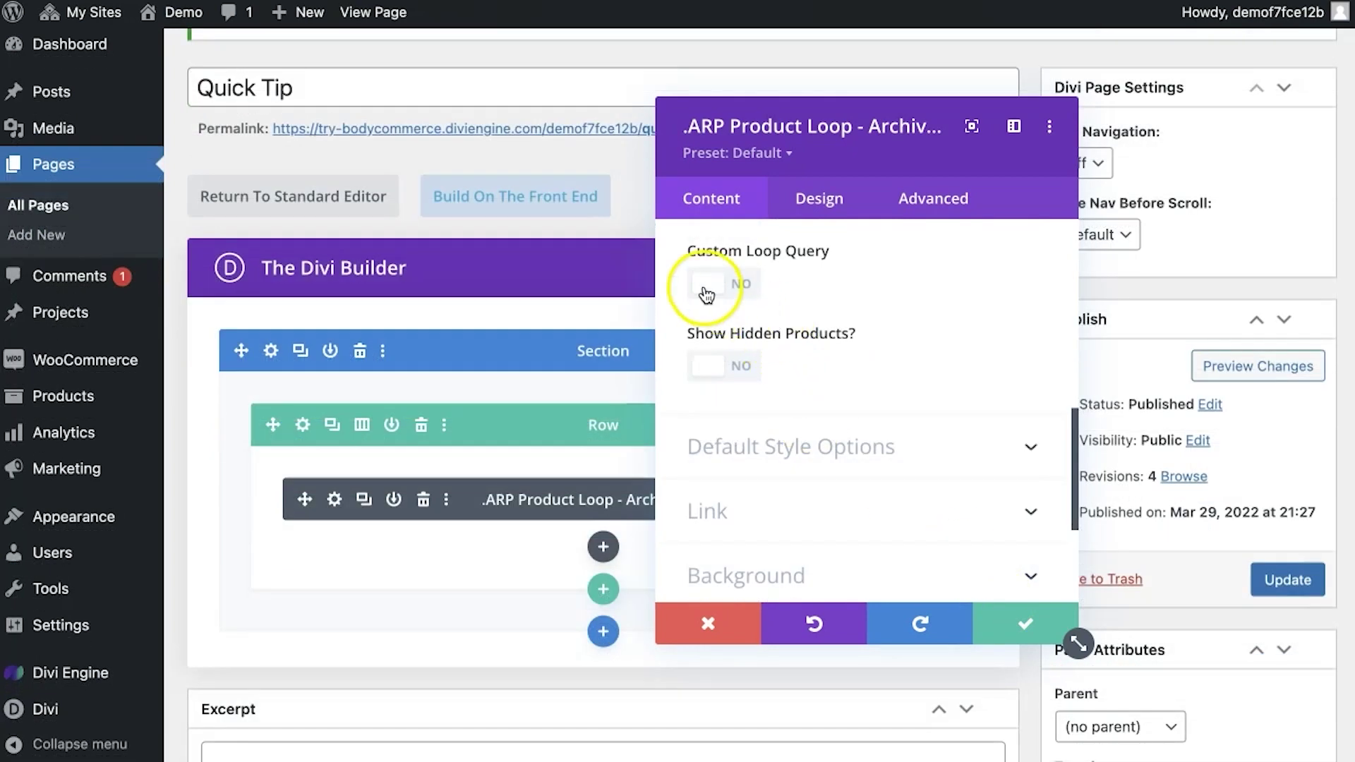
Turn on Custom Loop Query with only on-sale products, save the module, and update the page
click(740, 285)
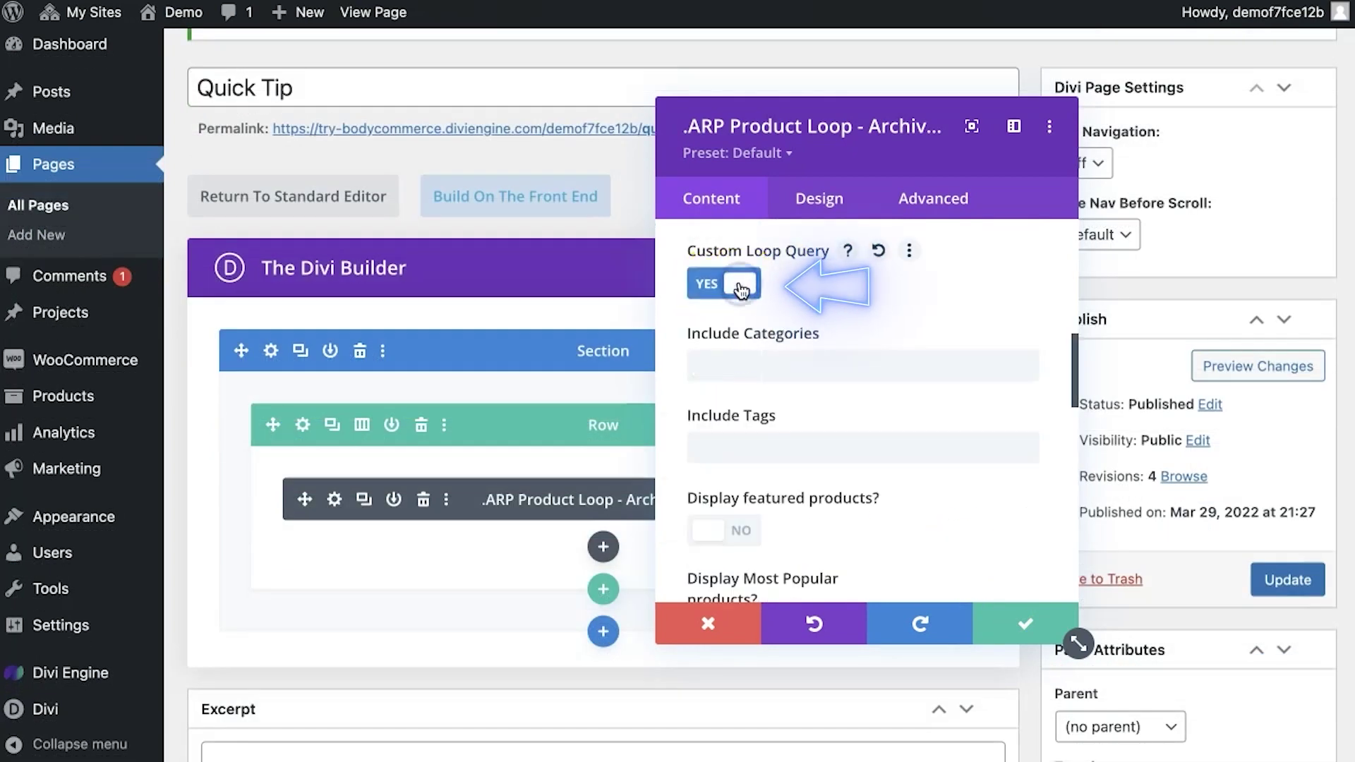
scroll(762, 365, down, 1)
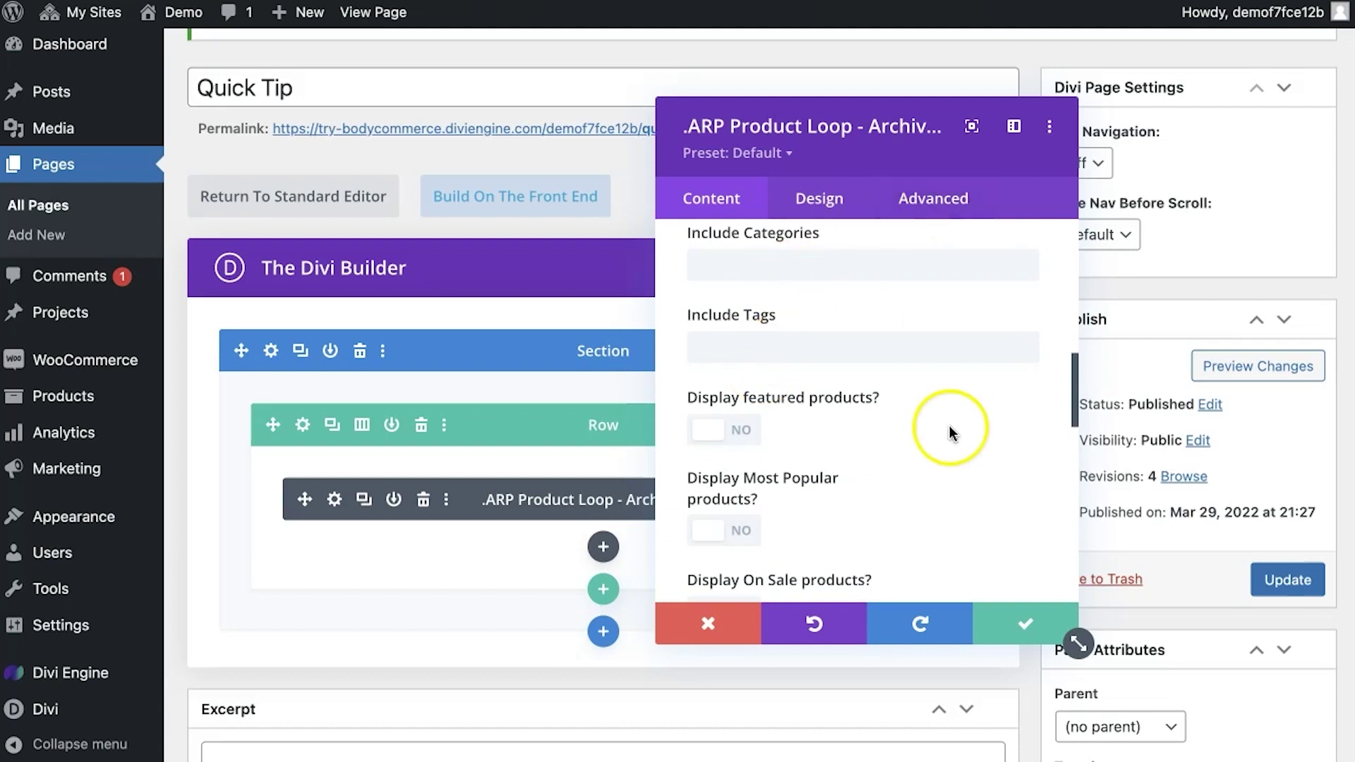
scroll(907, 477, down, 1)
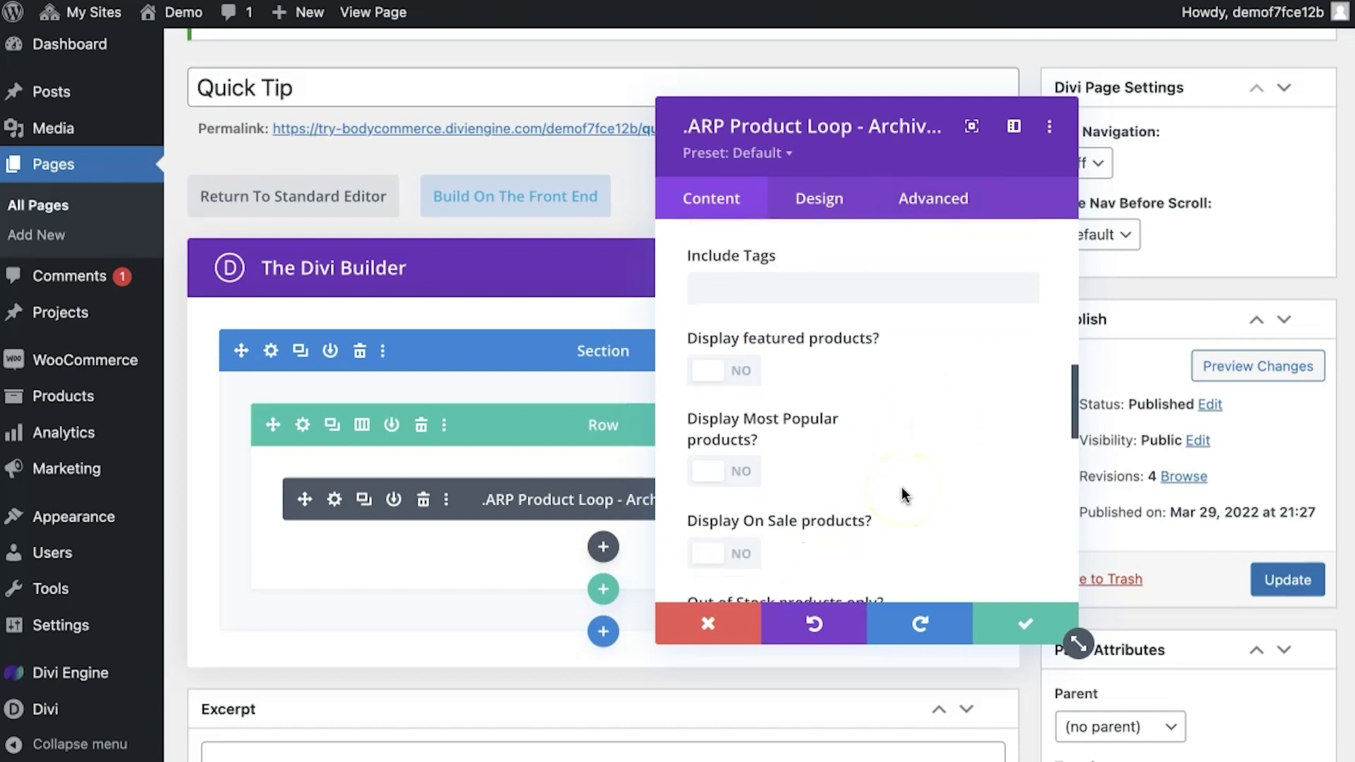
scroll(902, 494, down, 2)
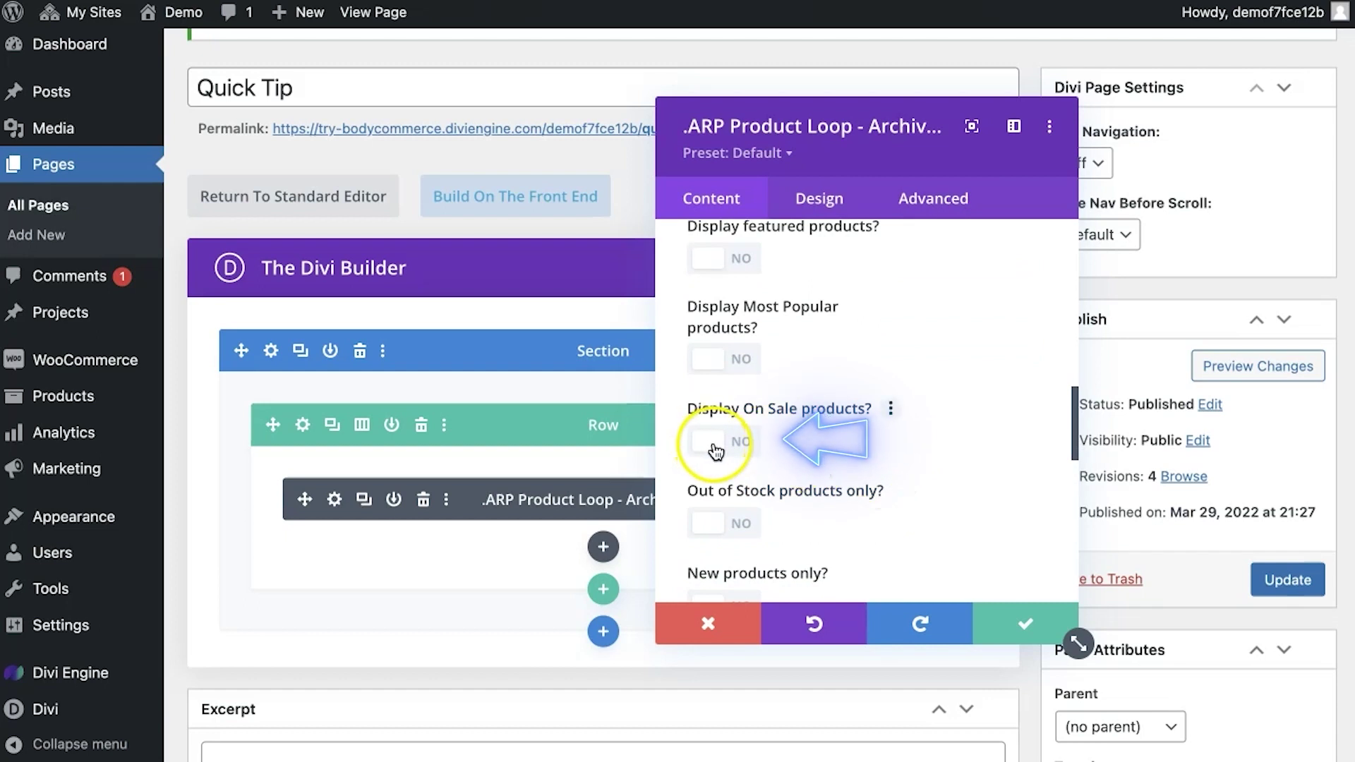
click(715, 451)
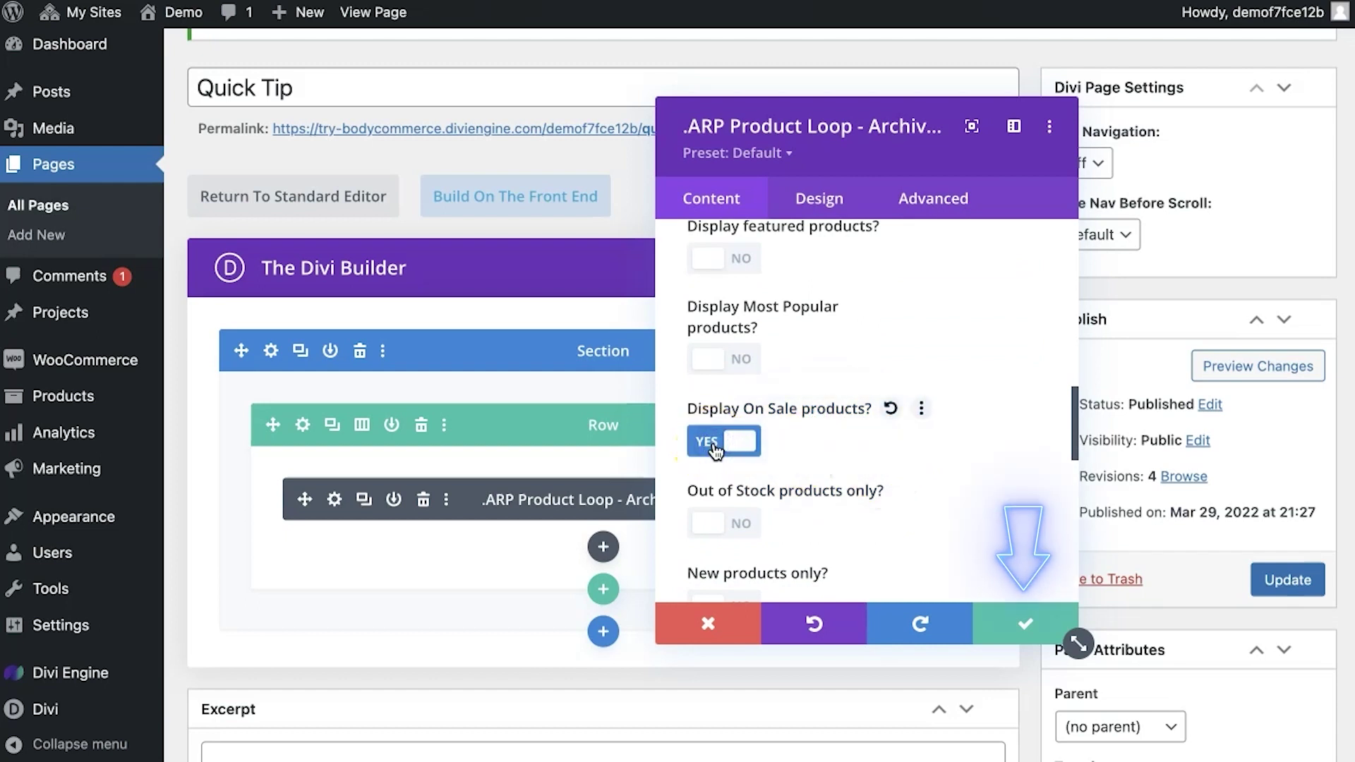
click(1021, 624)
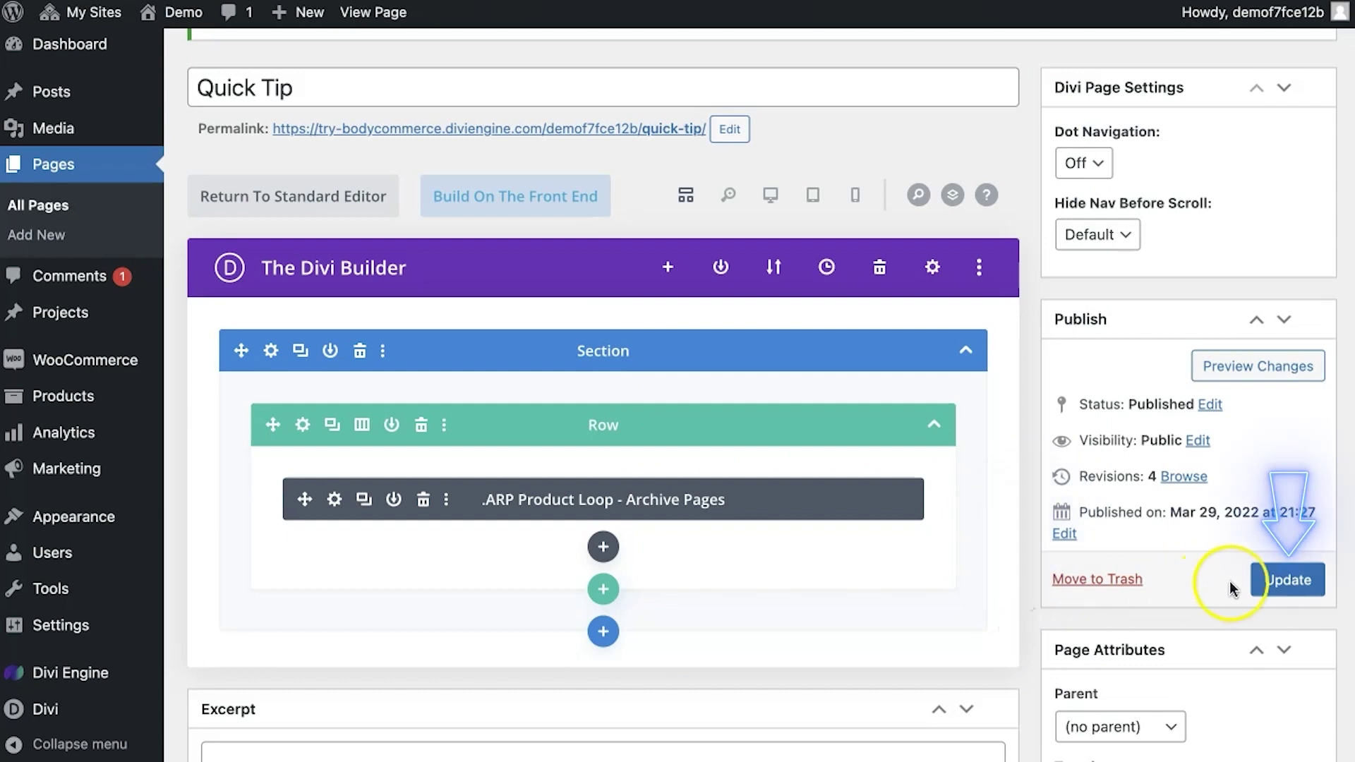
click(1283, 581)
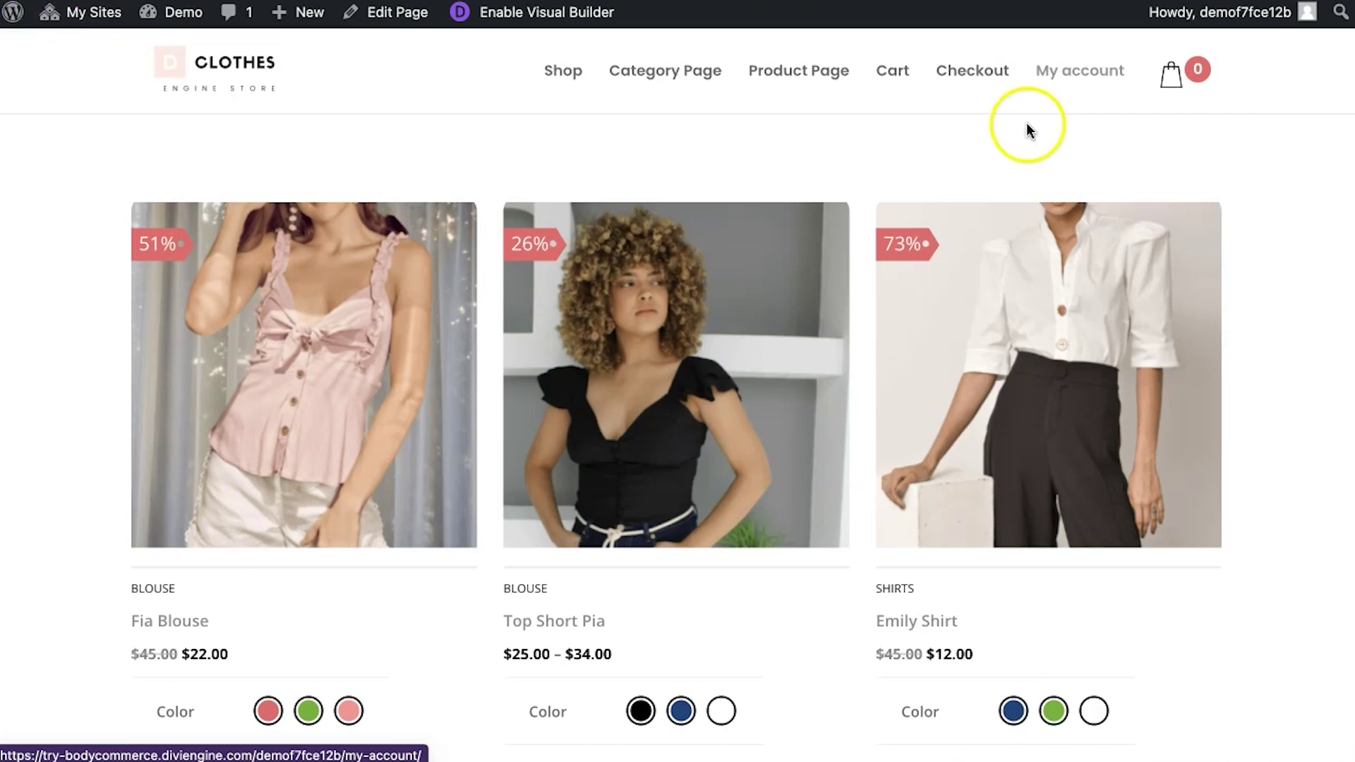
scroll(817, 333, down, 5)
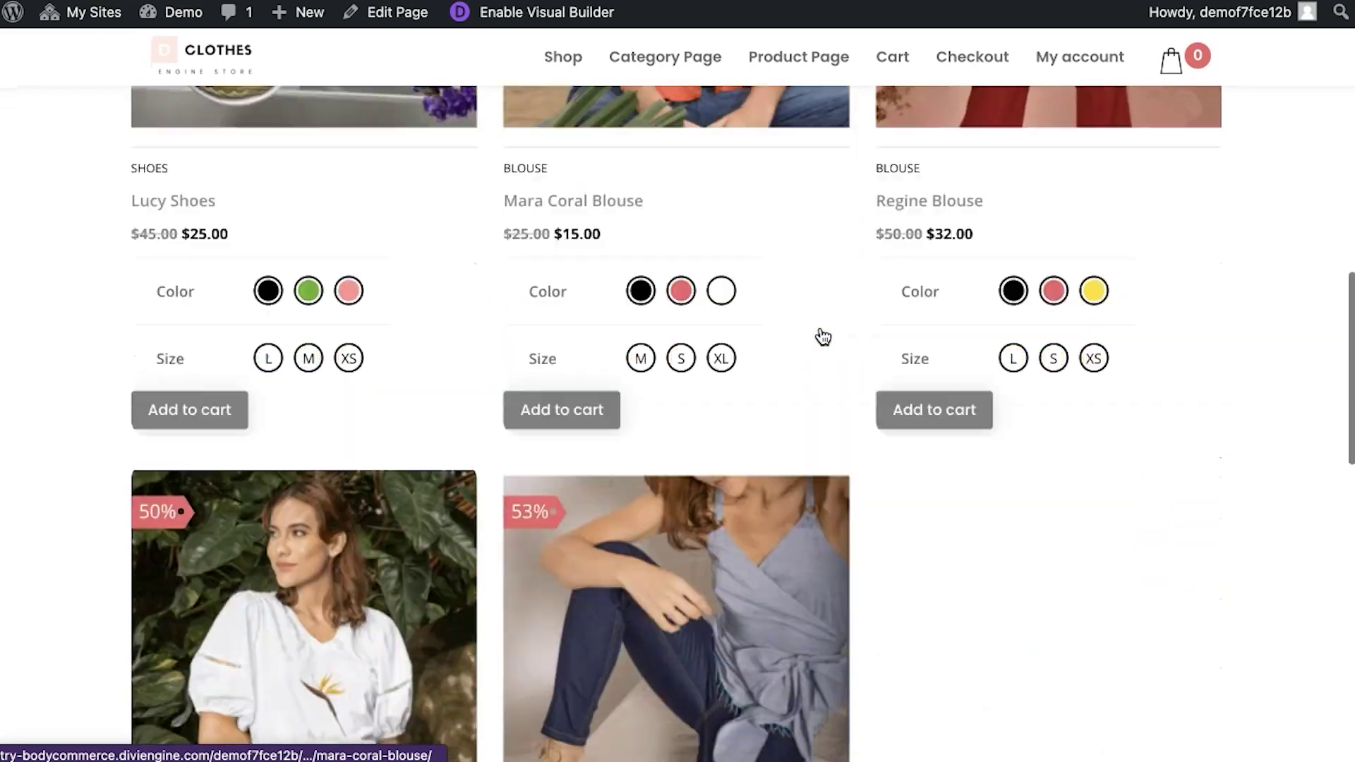
scroll(823, 336, down, 2)
scroll(814, 336, up, 3)
scroll(815, 336, up, 3)
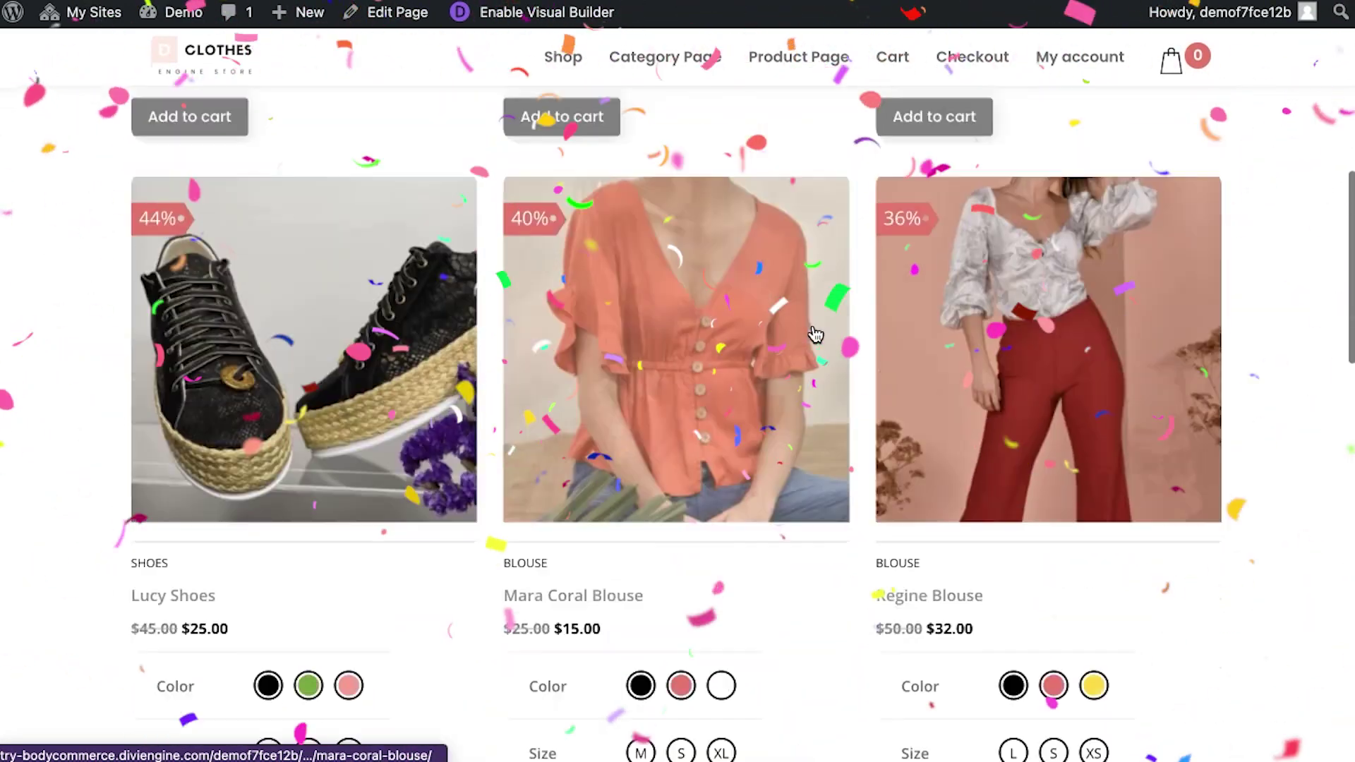
scroll(815, 335, up, 3)
scroll(815, 335, up, 2)
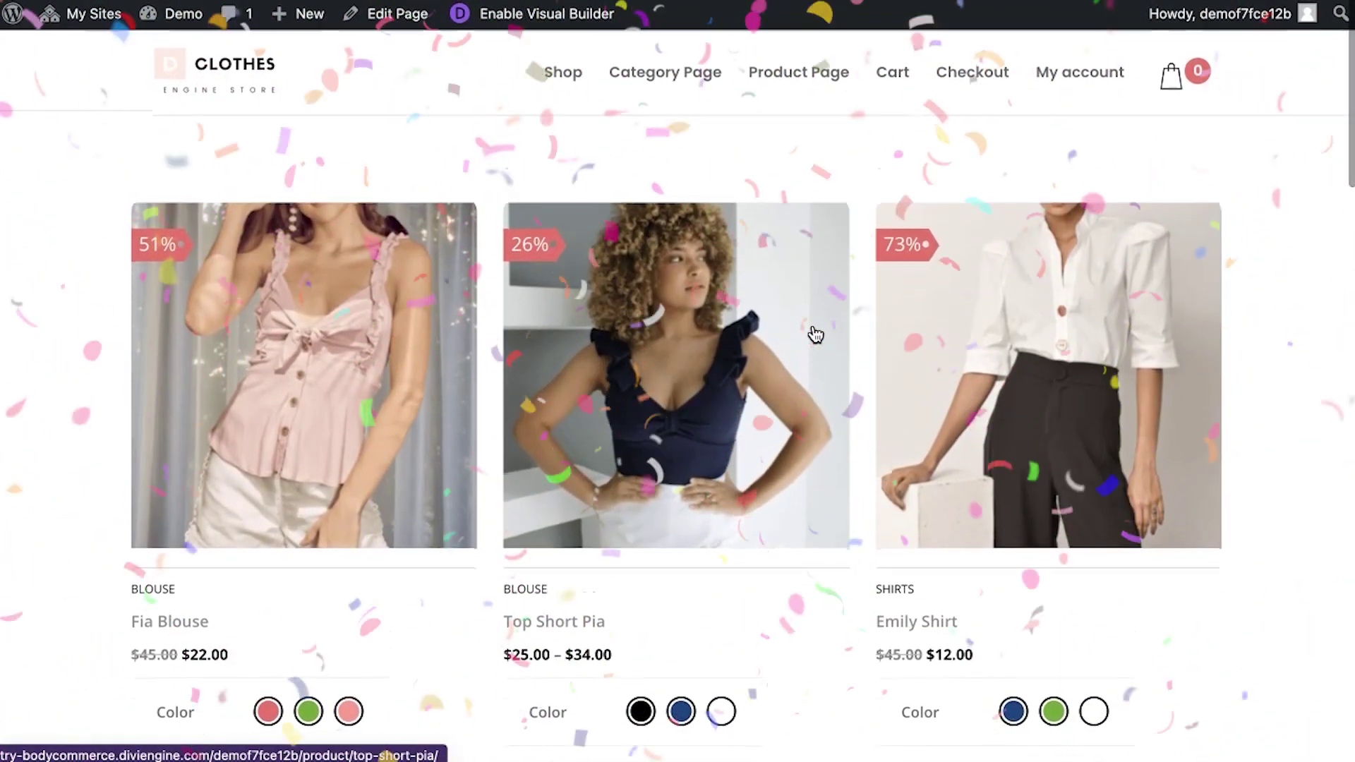